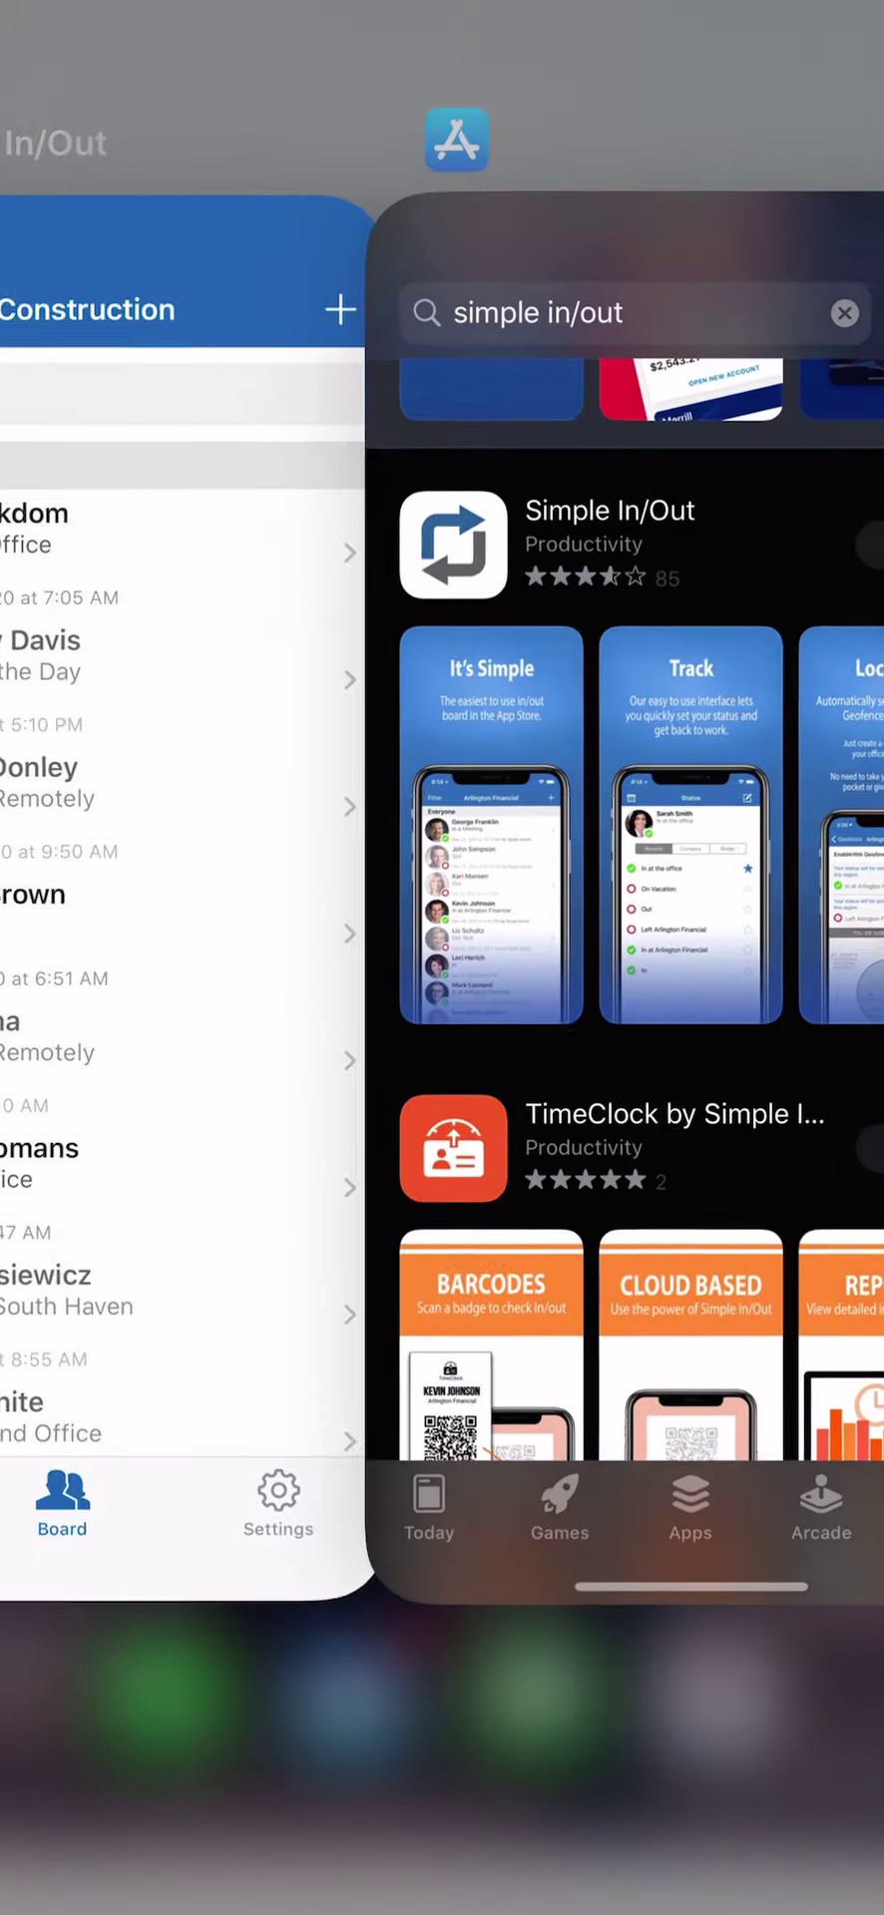
# - Swipe from the App Store search results toward the Simple In/Out app card
pyautogui.moveTo(300, 898); pyautogui.dragTo(649, 898)
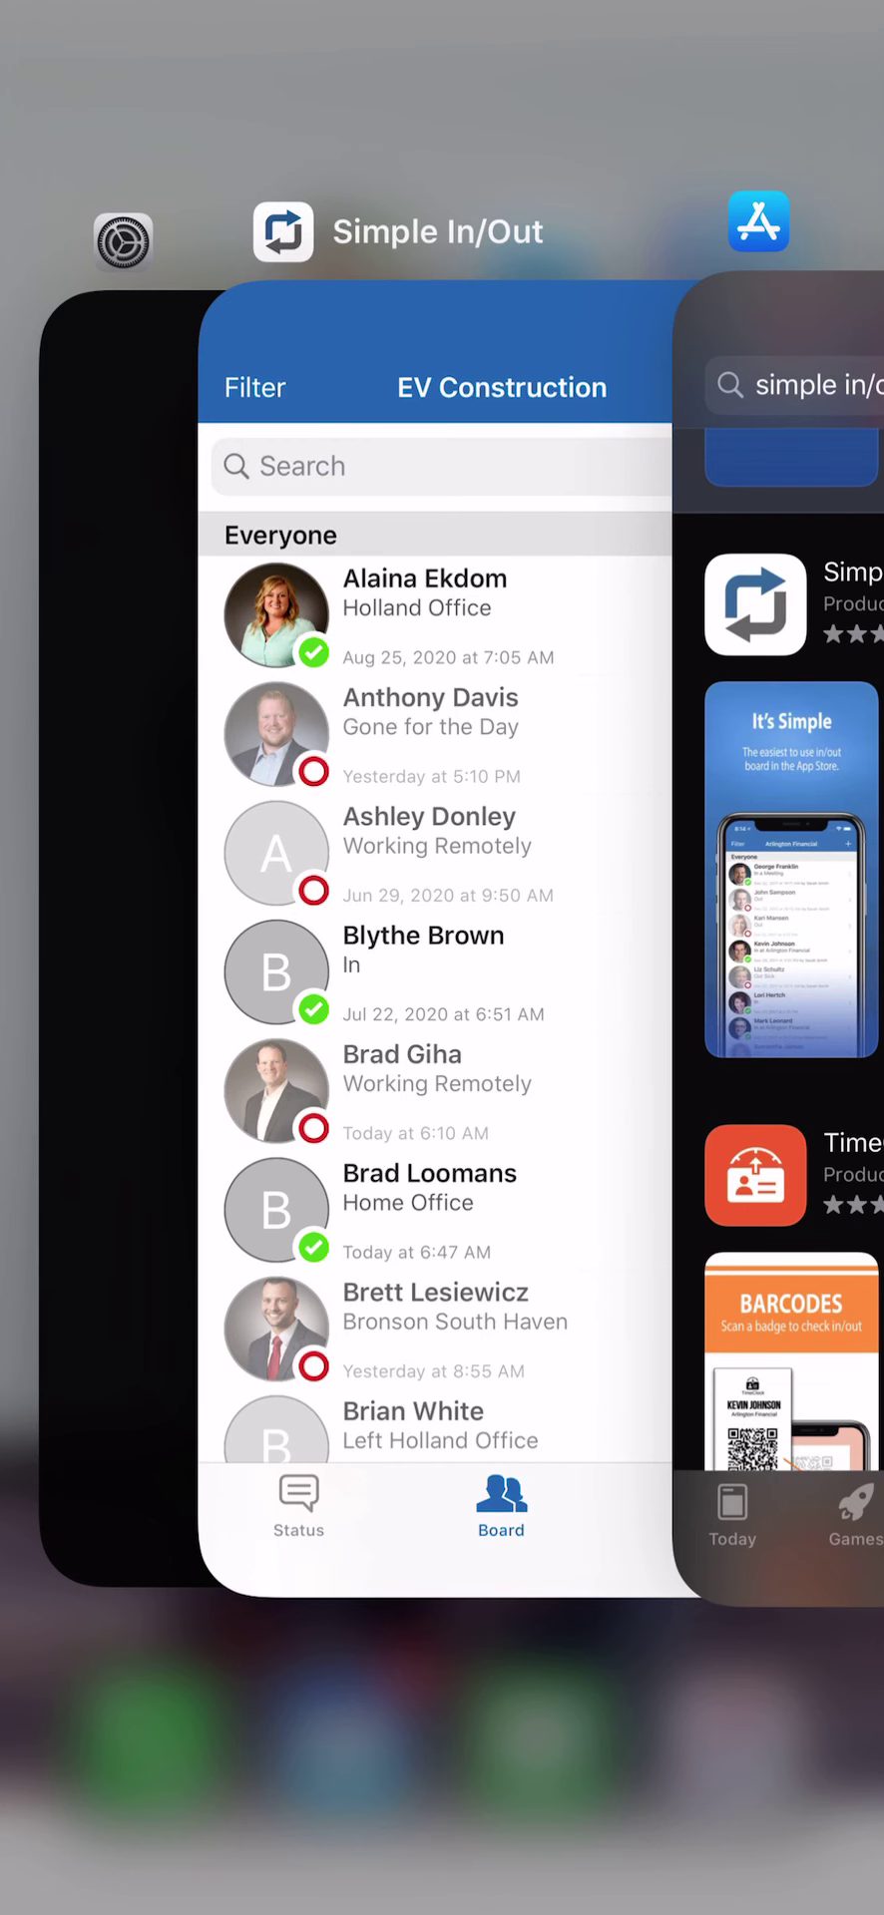
# - Bring Simple In/Out full screen, browse the EV Construction board, and open its Filter sheet
pyautogui.click(439, 997)
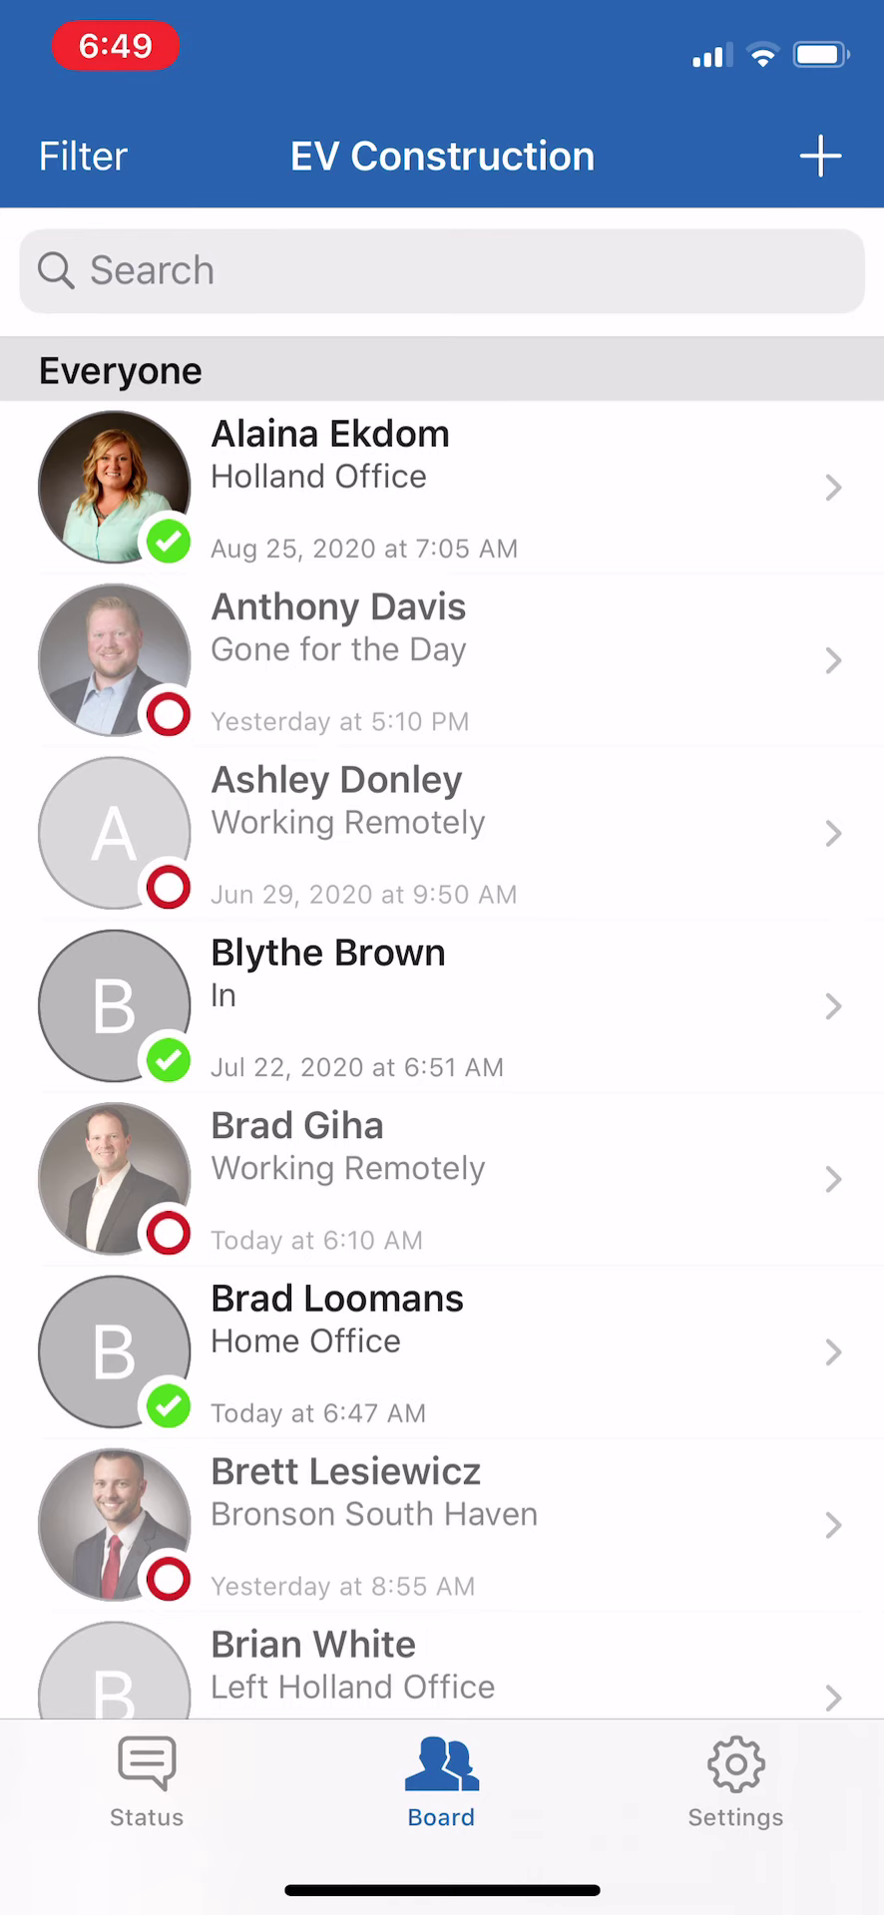
pyautogui.scroll(-5, 442, 962)
pyautogui.scroll(5, 442, 963)
pyautogui.click(442, 1526)
pyautogui.scroll(-10, 442, 963)
pyautogui.scroll(10, 442, 962)
pyautogui.click(83, 156)
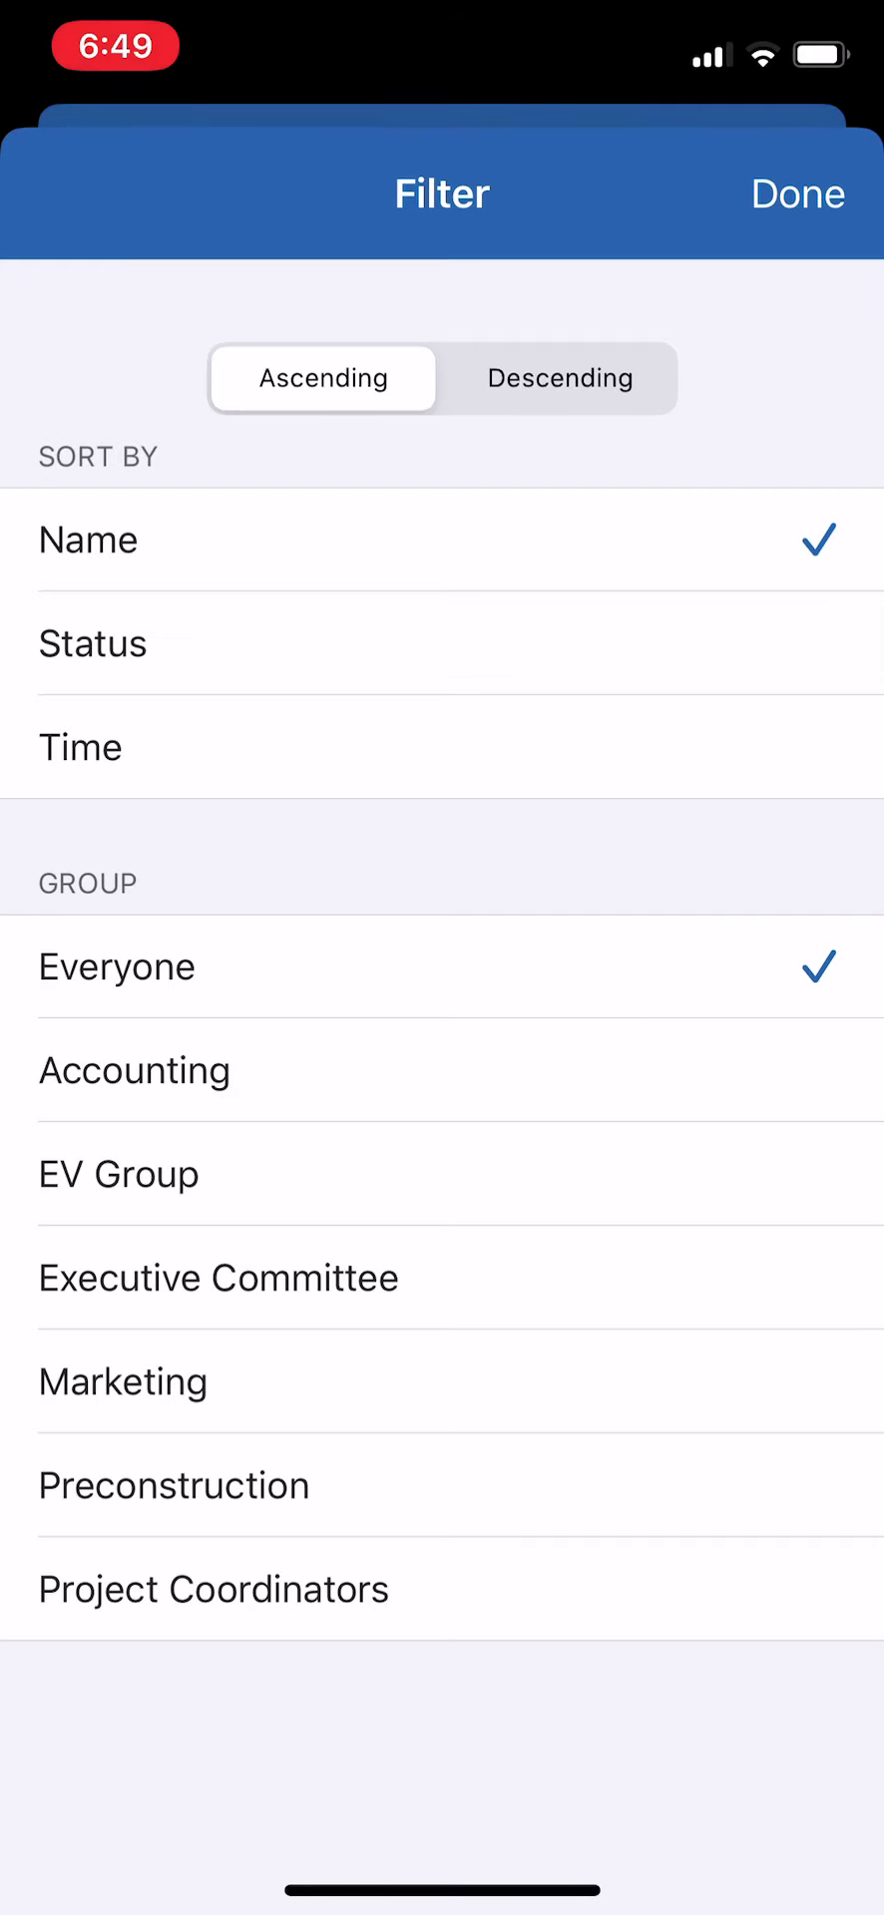
pyautogui.click(798, 193)
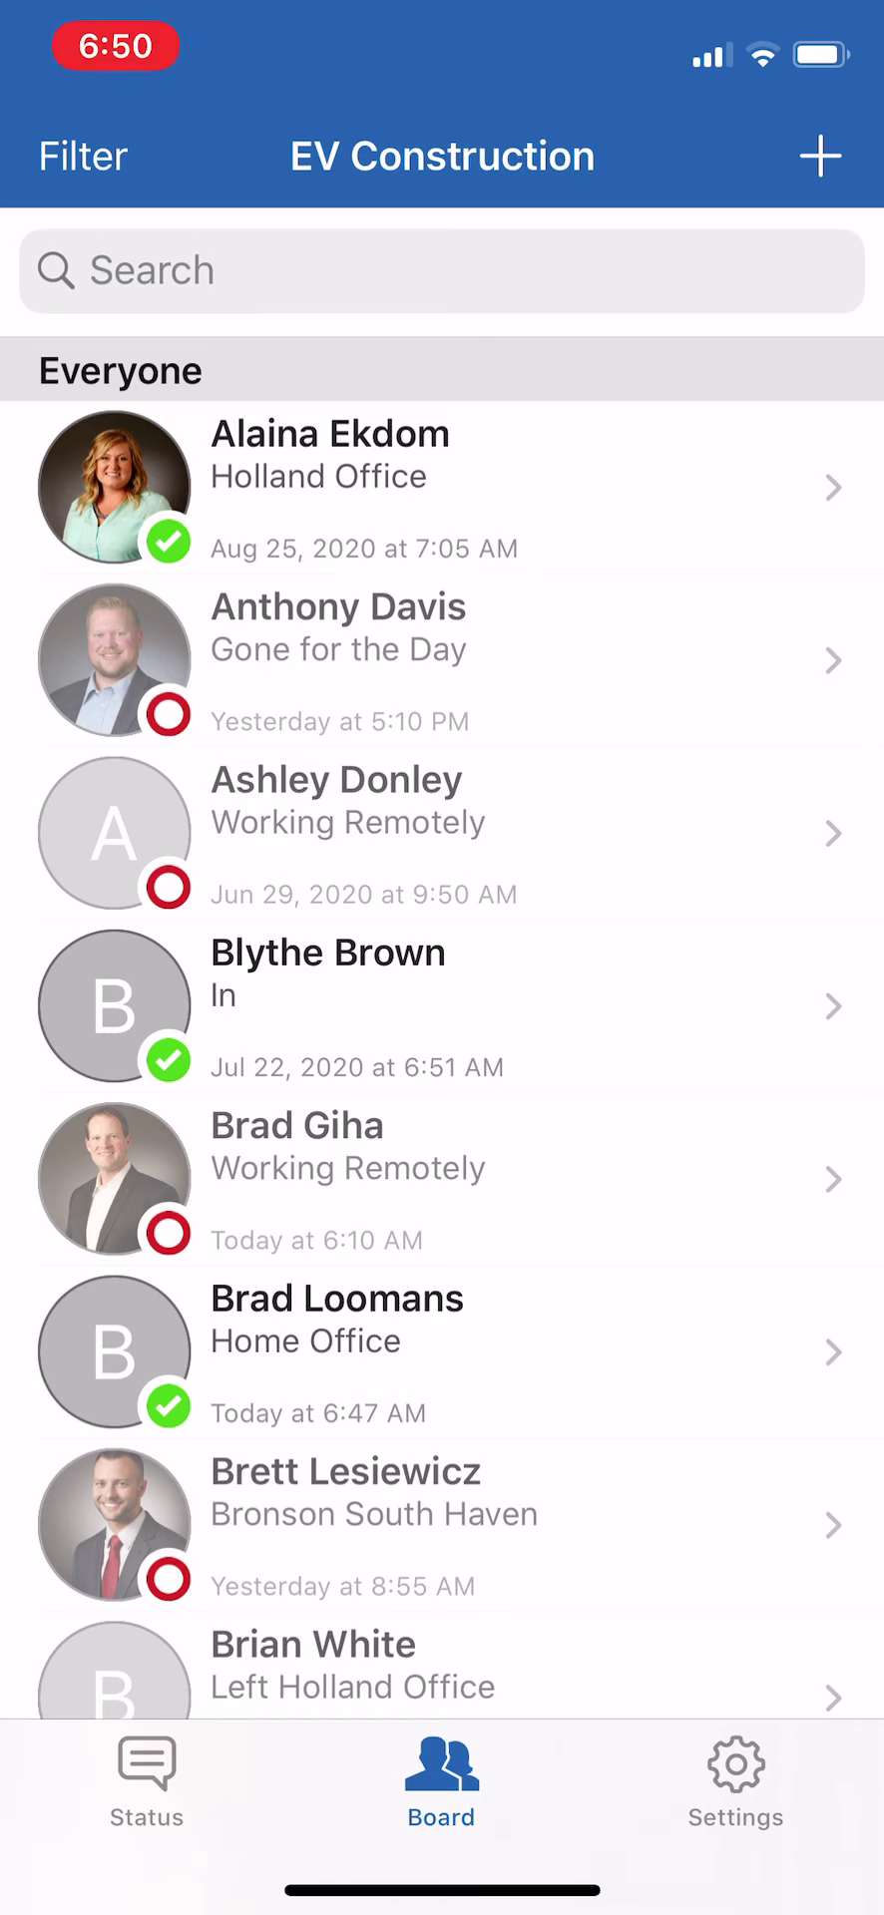
# - Switch on Enable Automatic Updates under Simple In/Out's Automatic Status Updates settings
pyautogui.click(735, 1781)
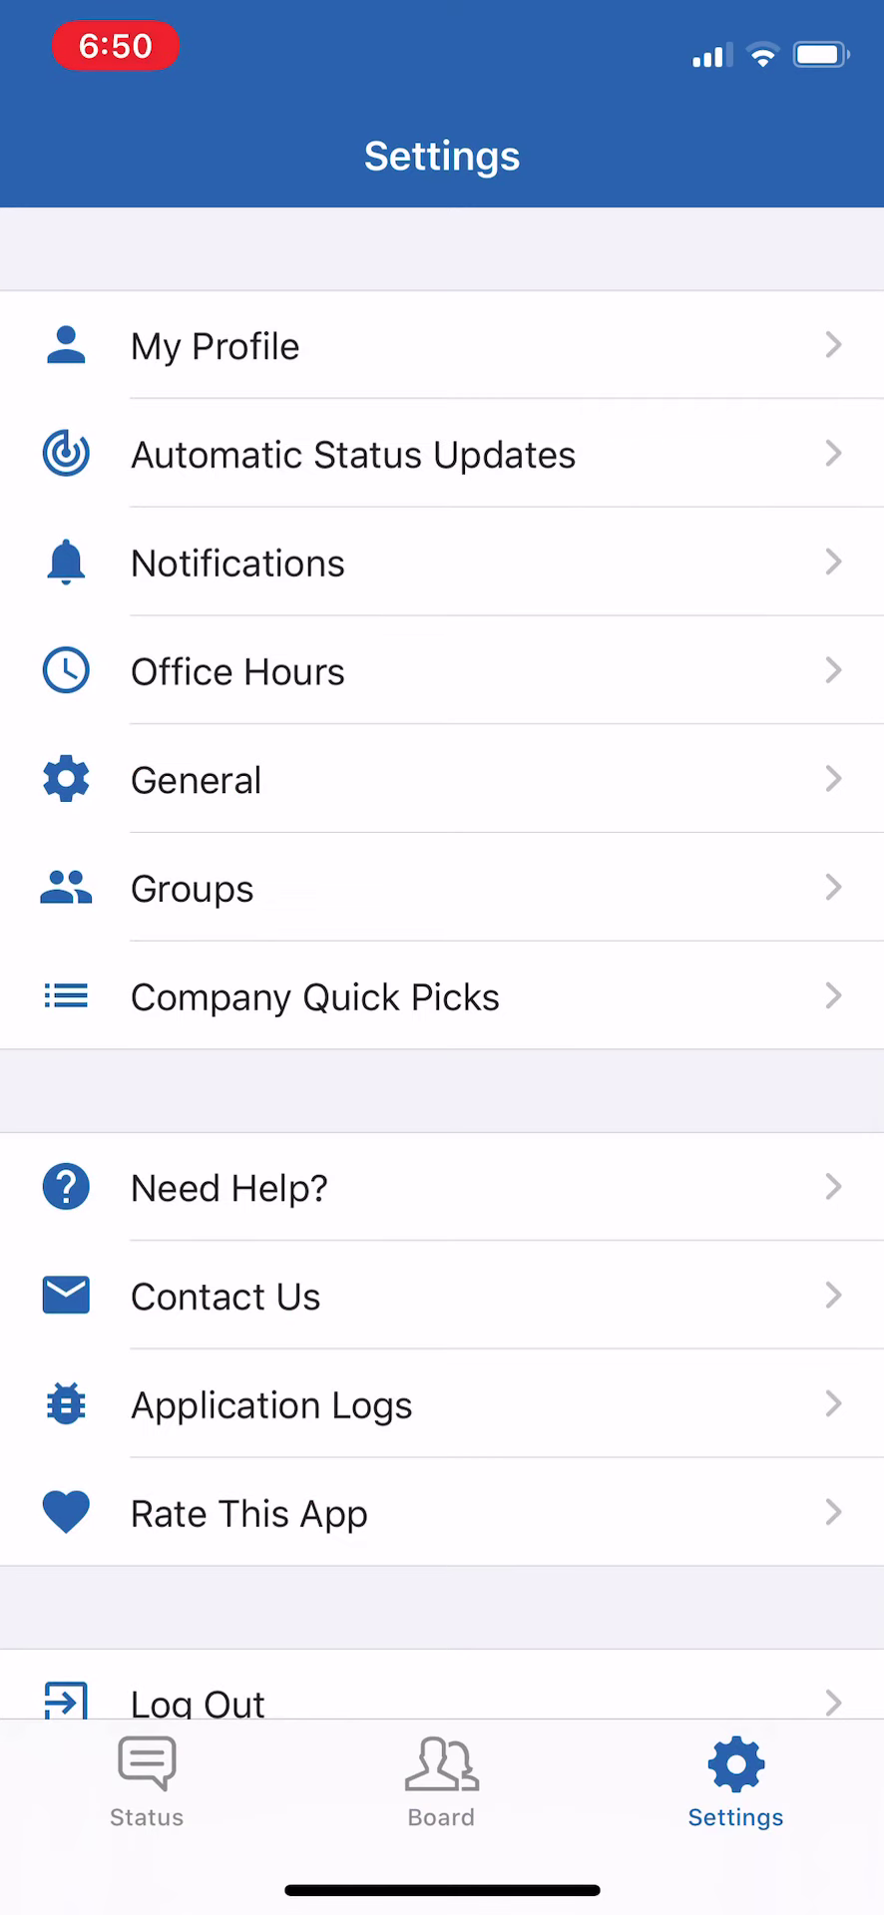
pyautogui.click(353, 455)
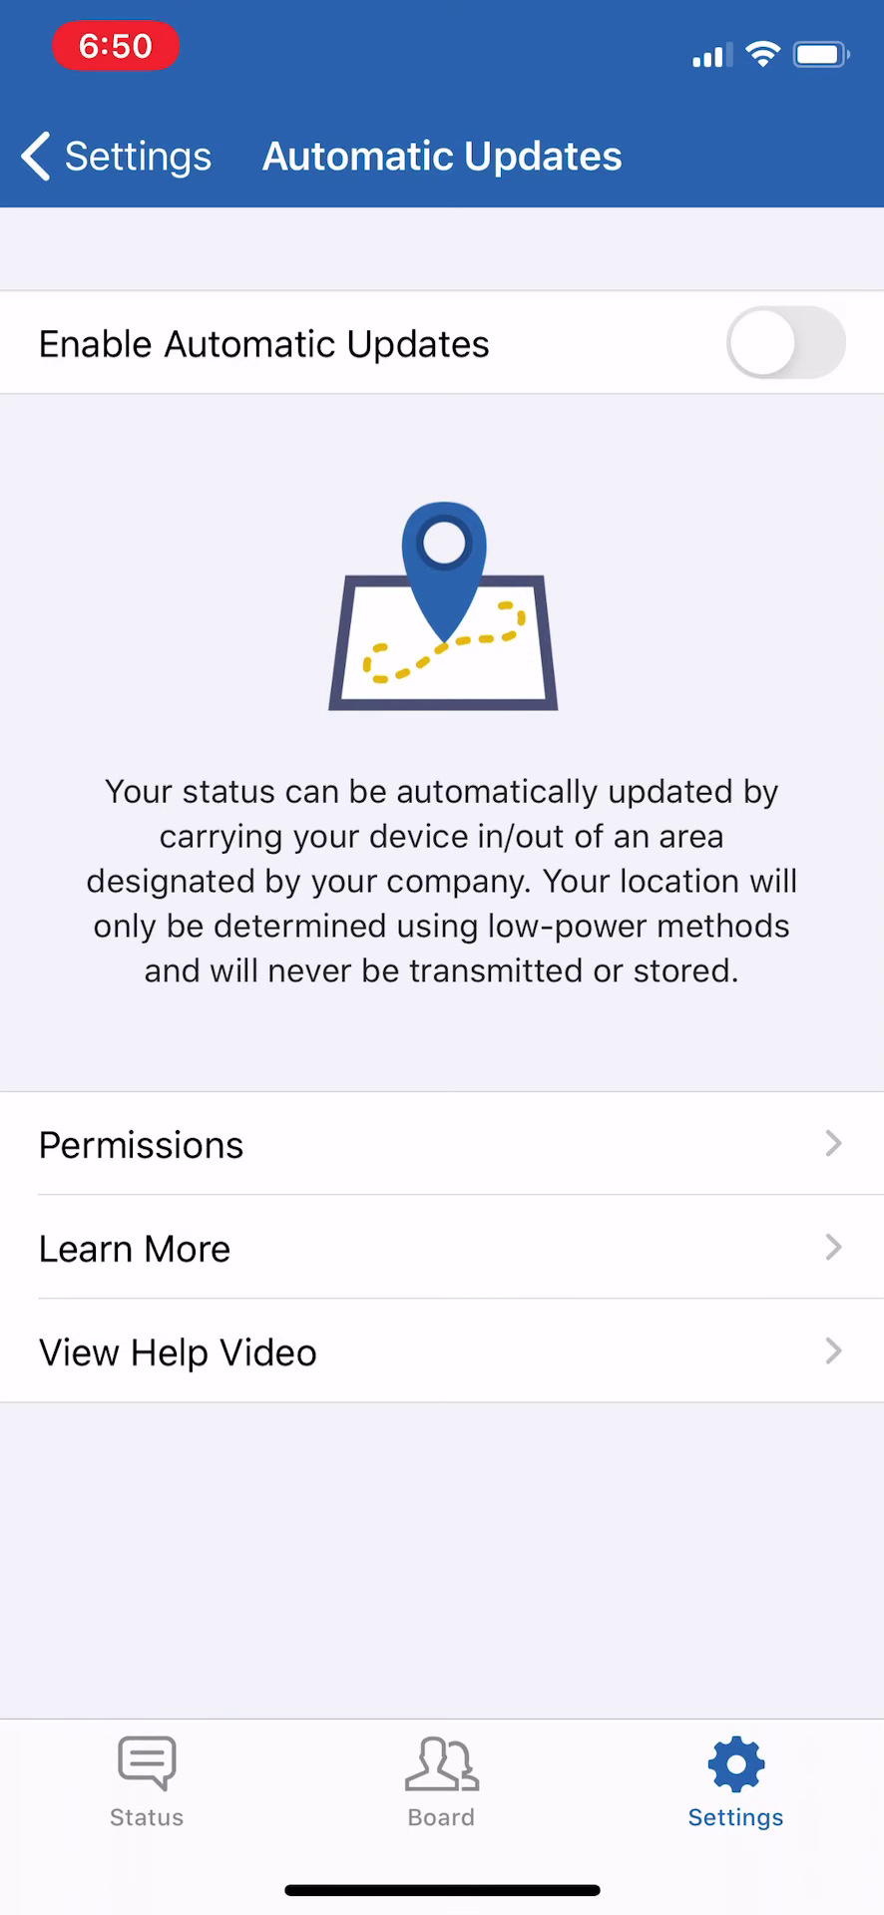
pyautogui.click(785, 343)
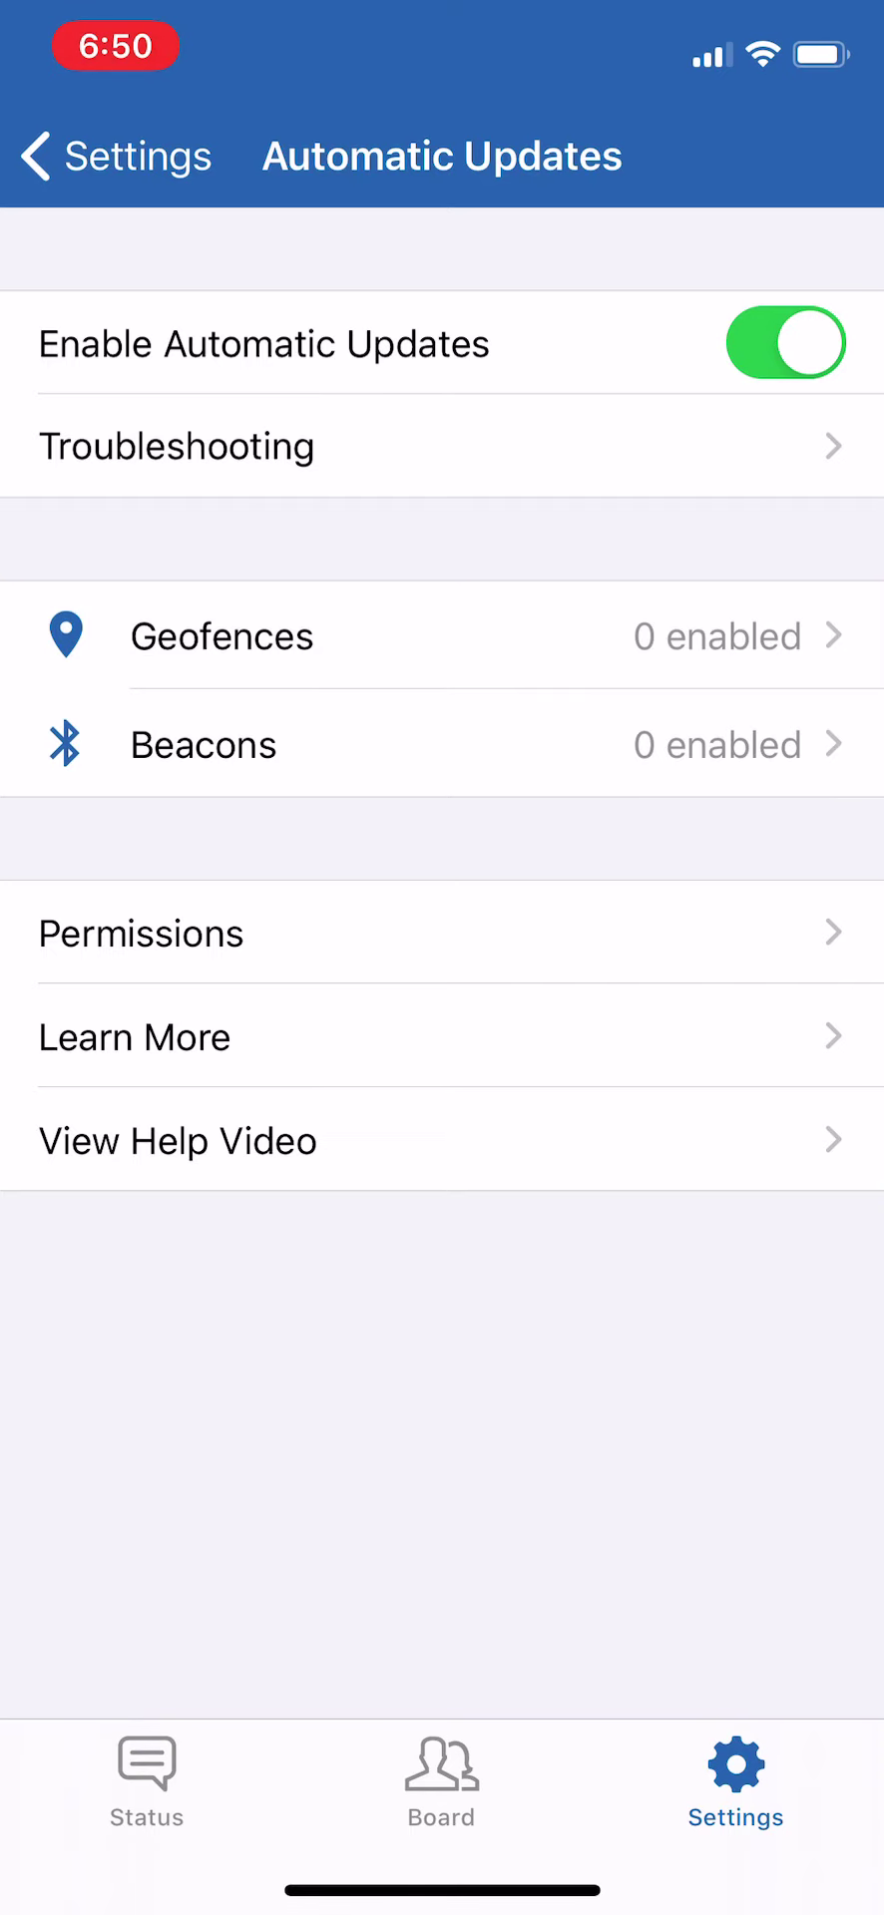
pyautogui.click(222, 637)
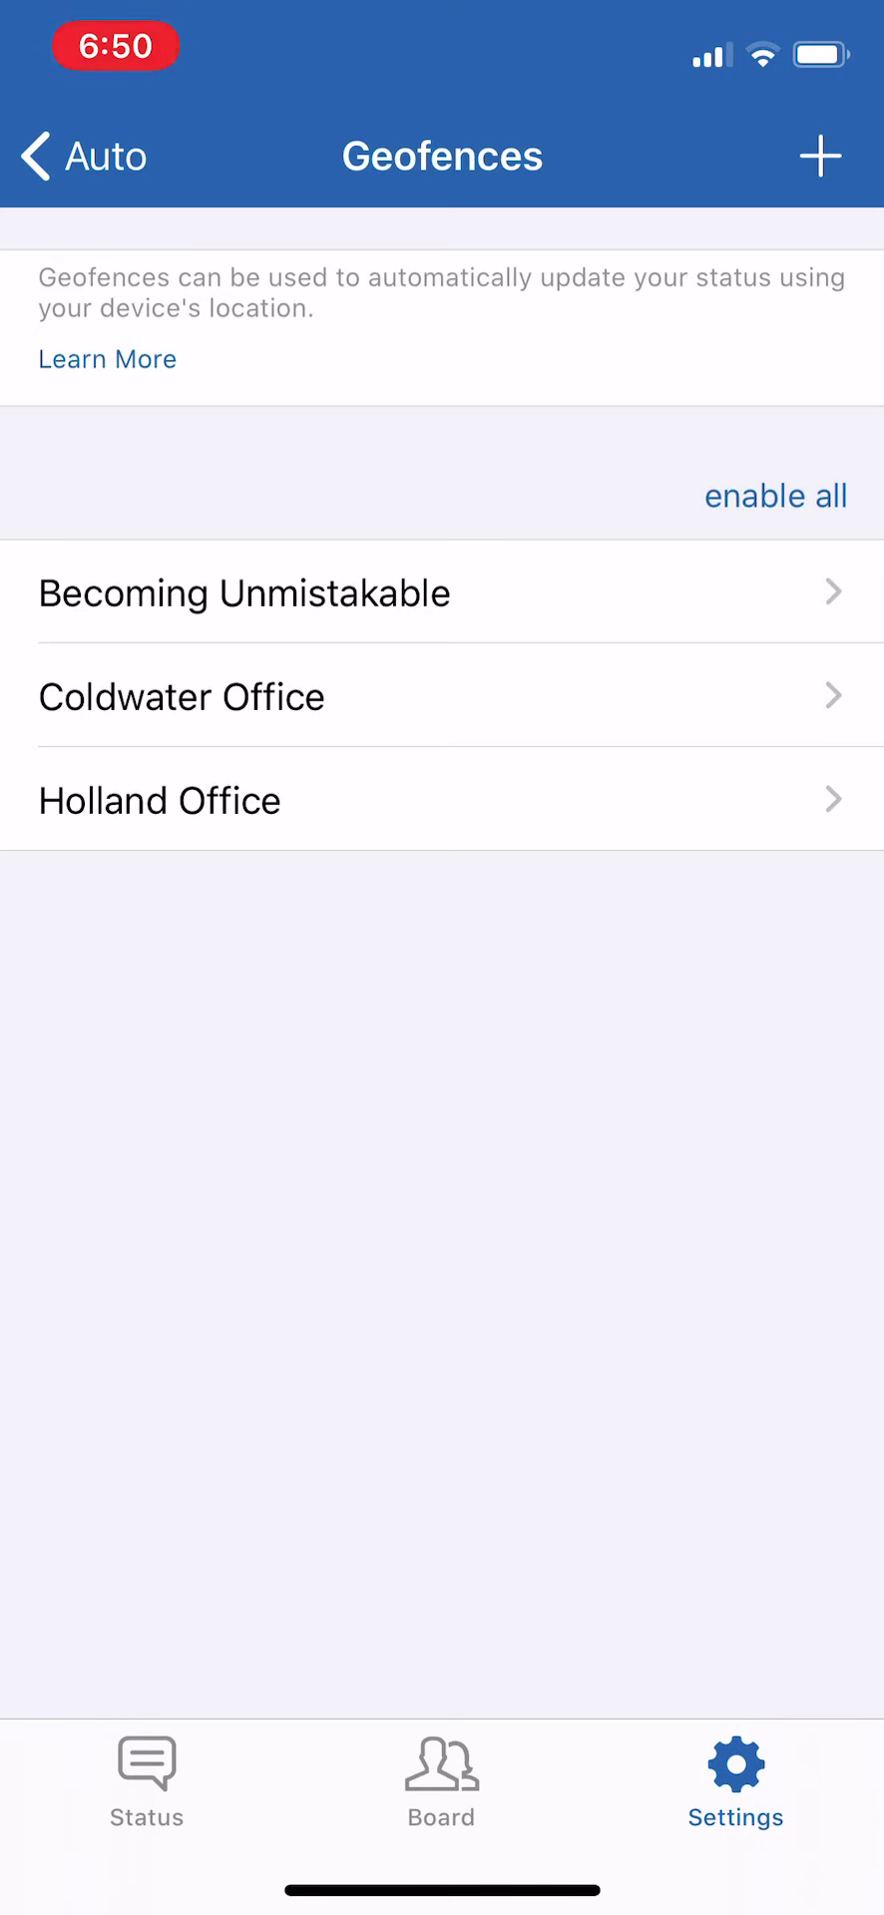
# - Enable the Becoming Unmistakable, Coldwater Office and Holland Office geofences
pyautogui.click(244, 594)
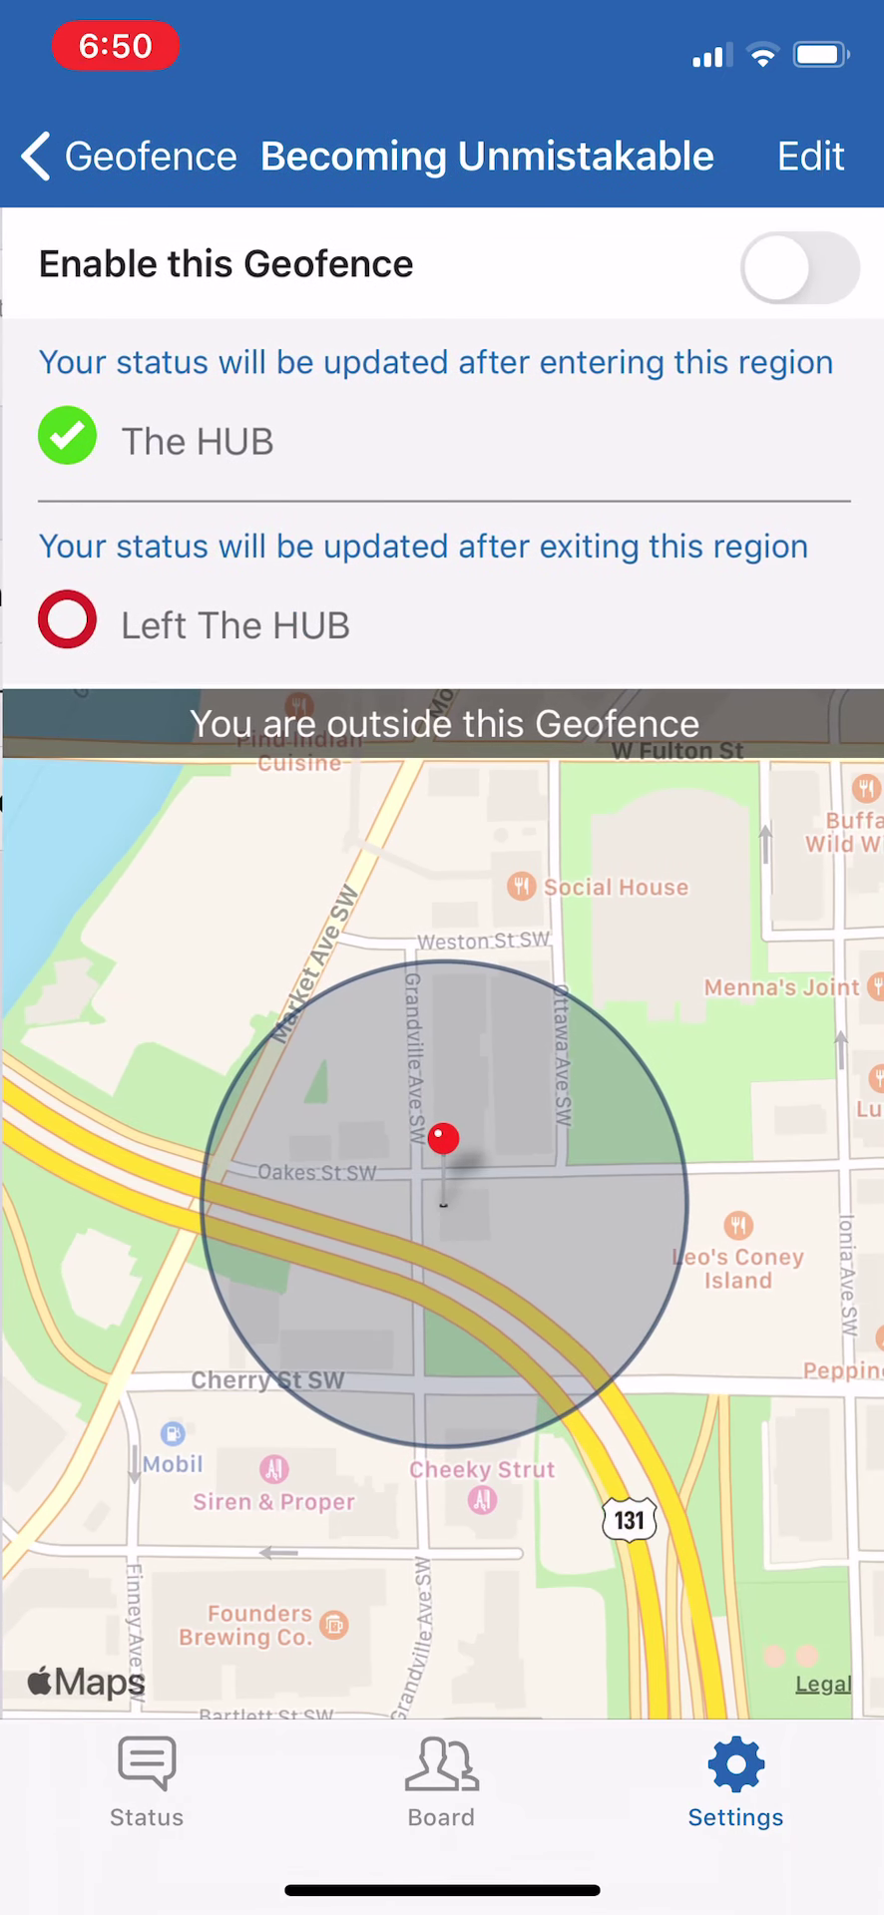
pyautogui.click(797, 267)
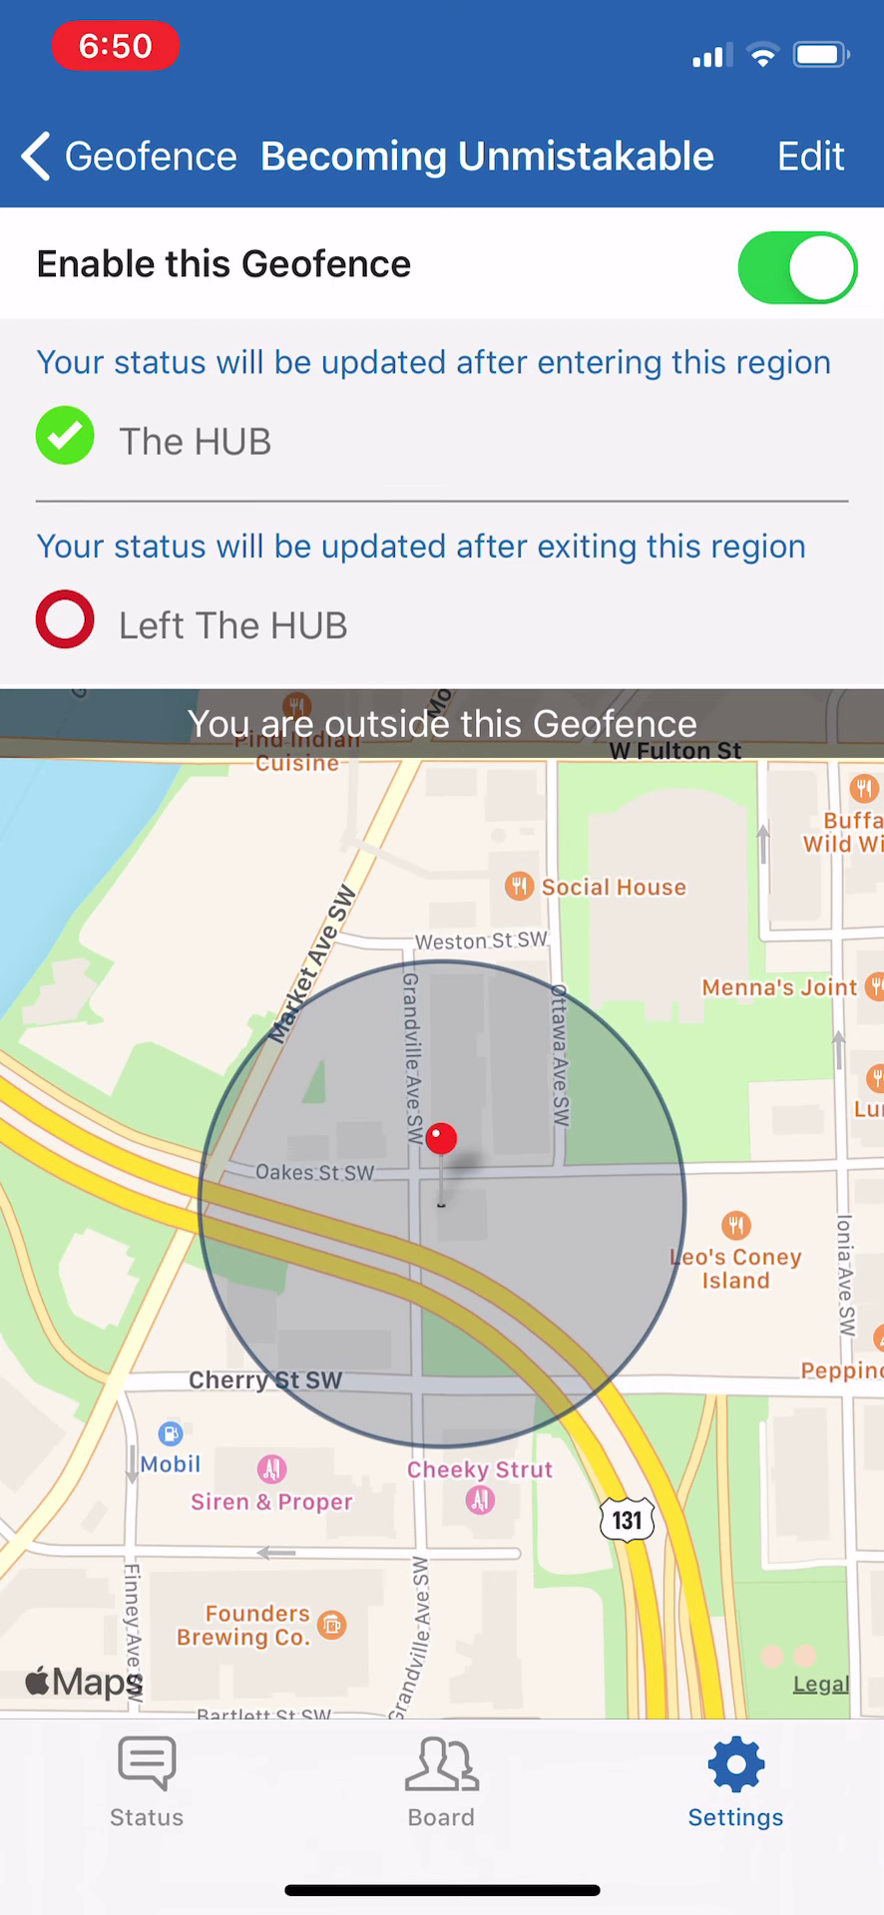
pyautogui.click(80, 156)
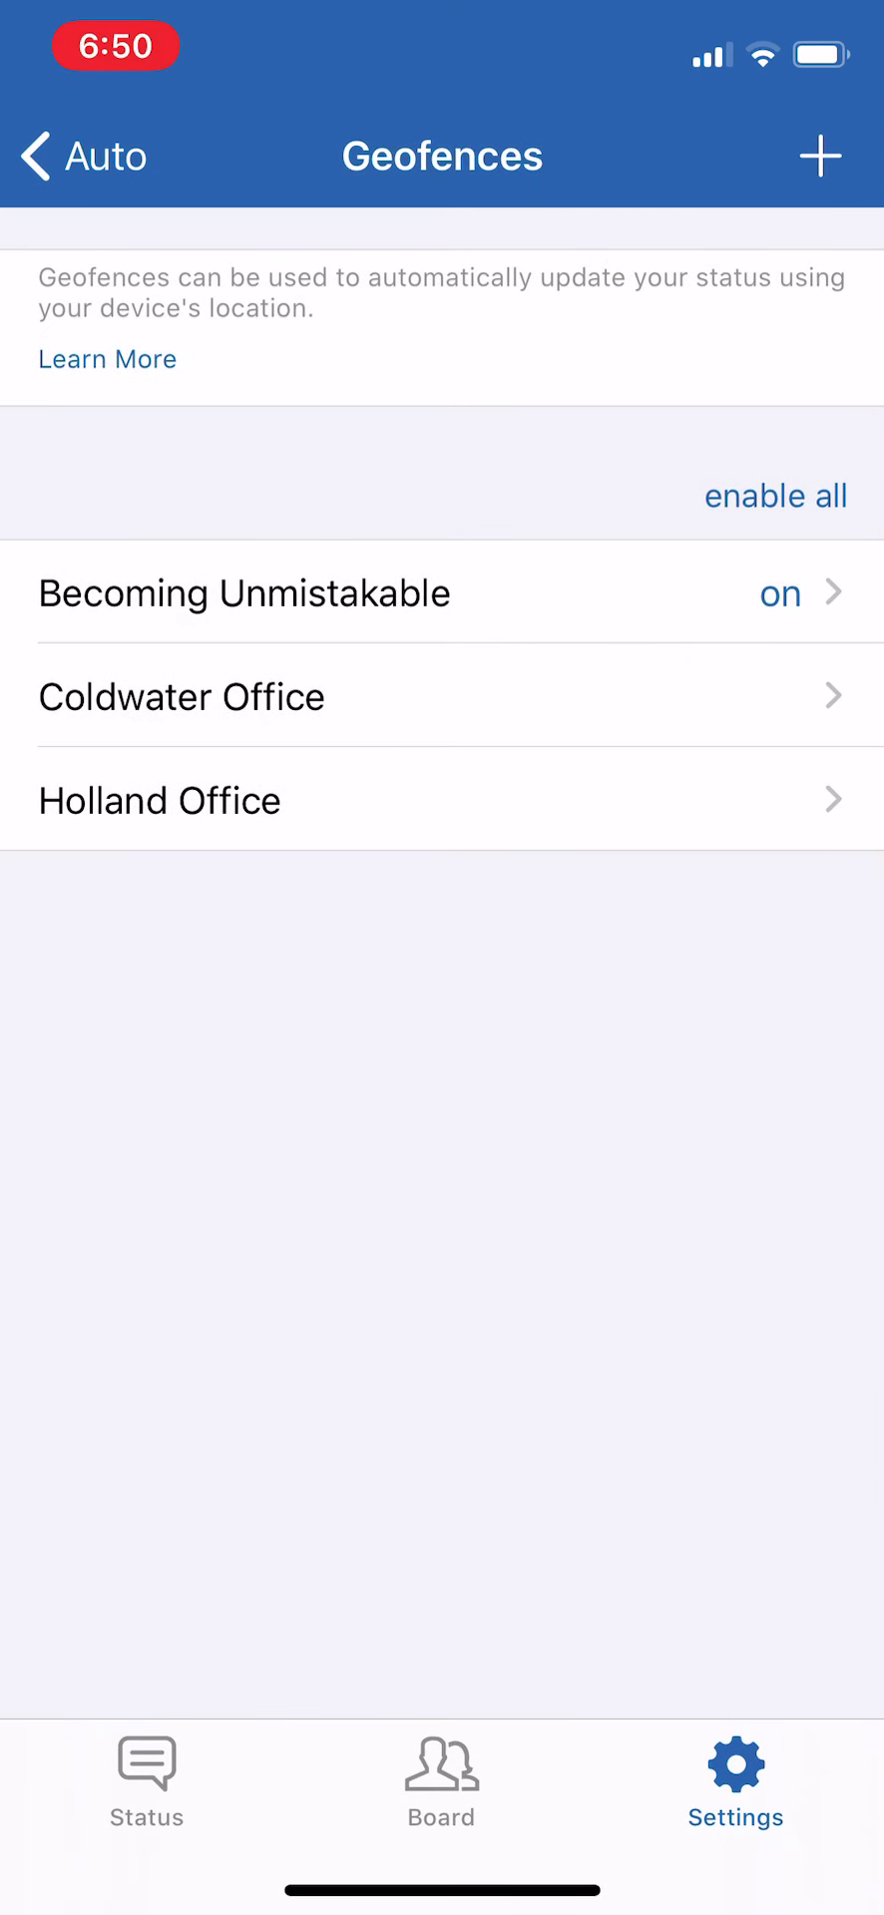
pyautogui.click(181, 696)
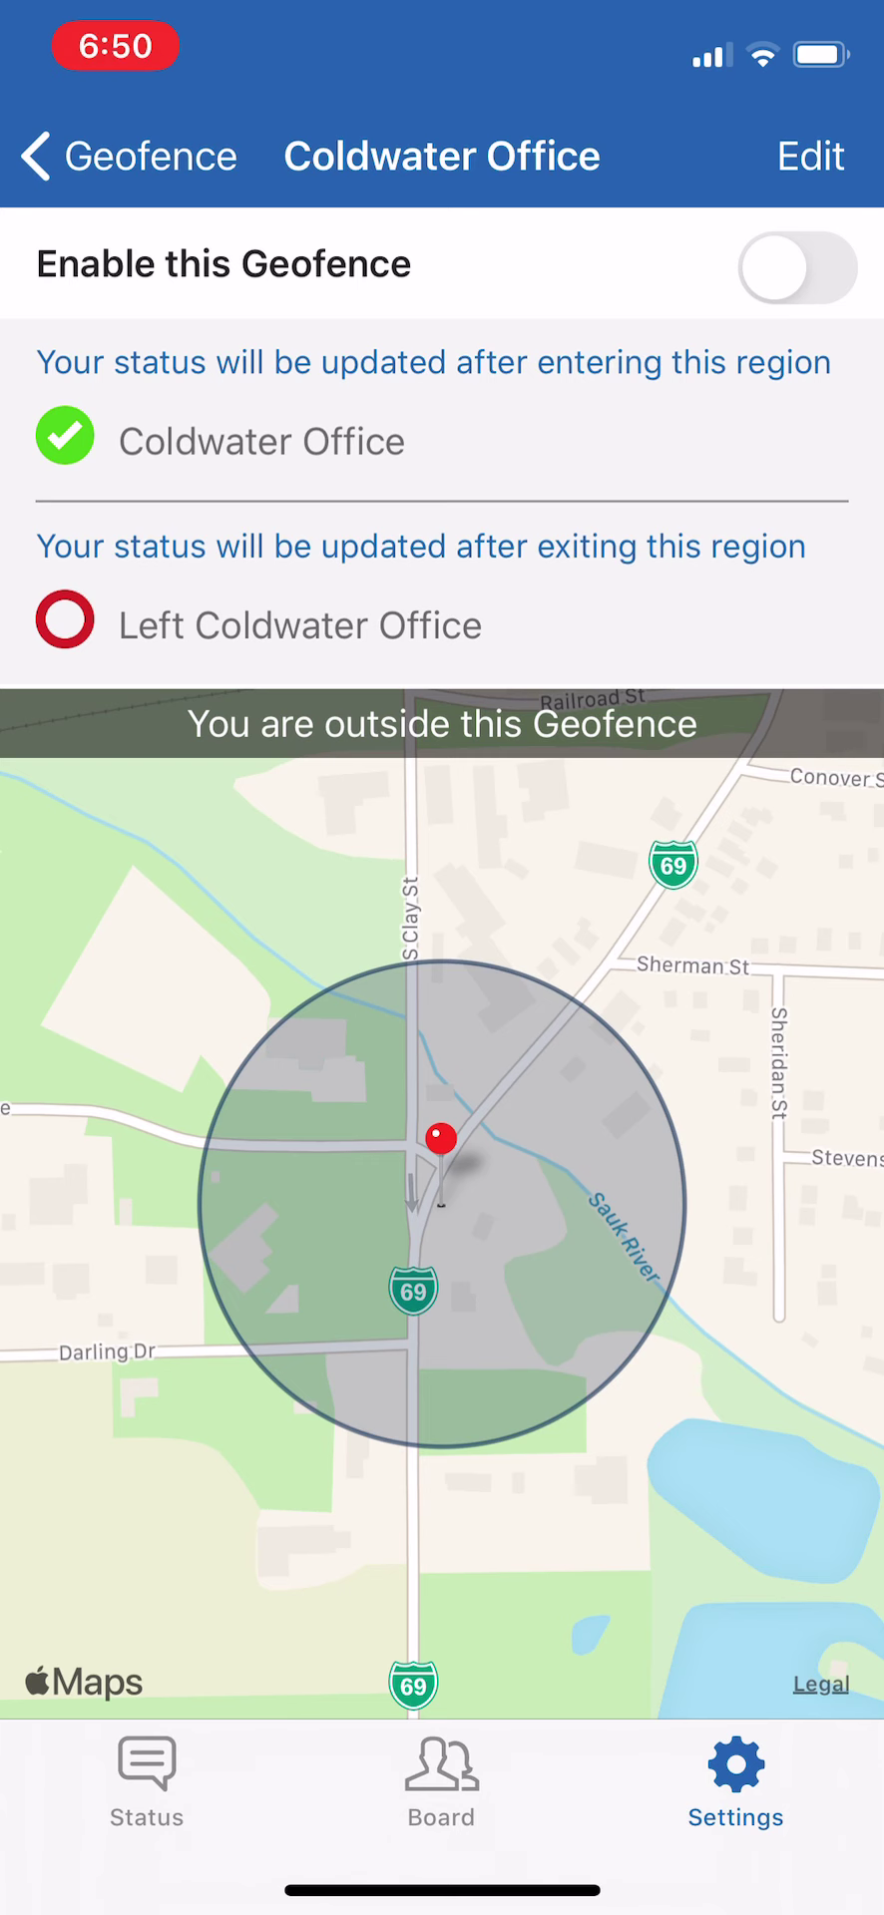
pyautogui.click(797, 267)
pyautogui.click(130, 157)
pyautogui.click(142, 800)
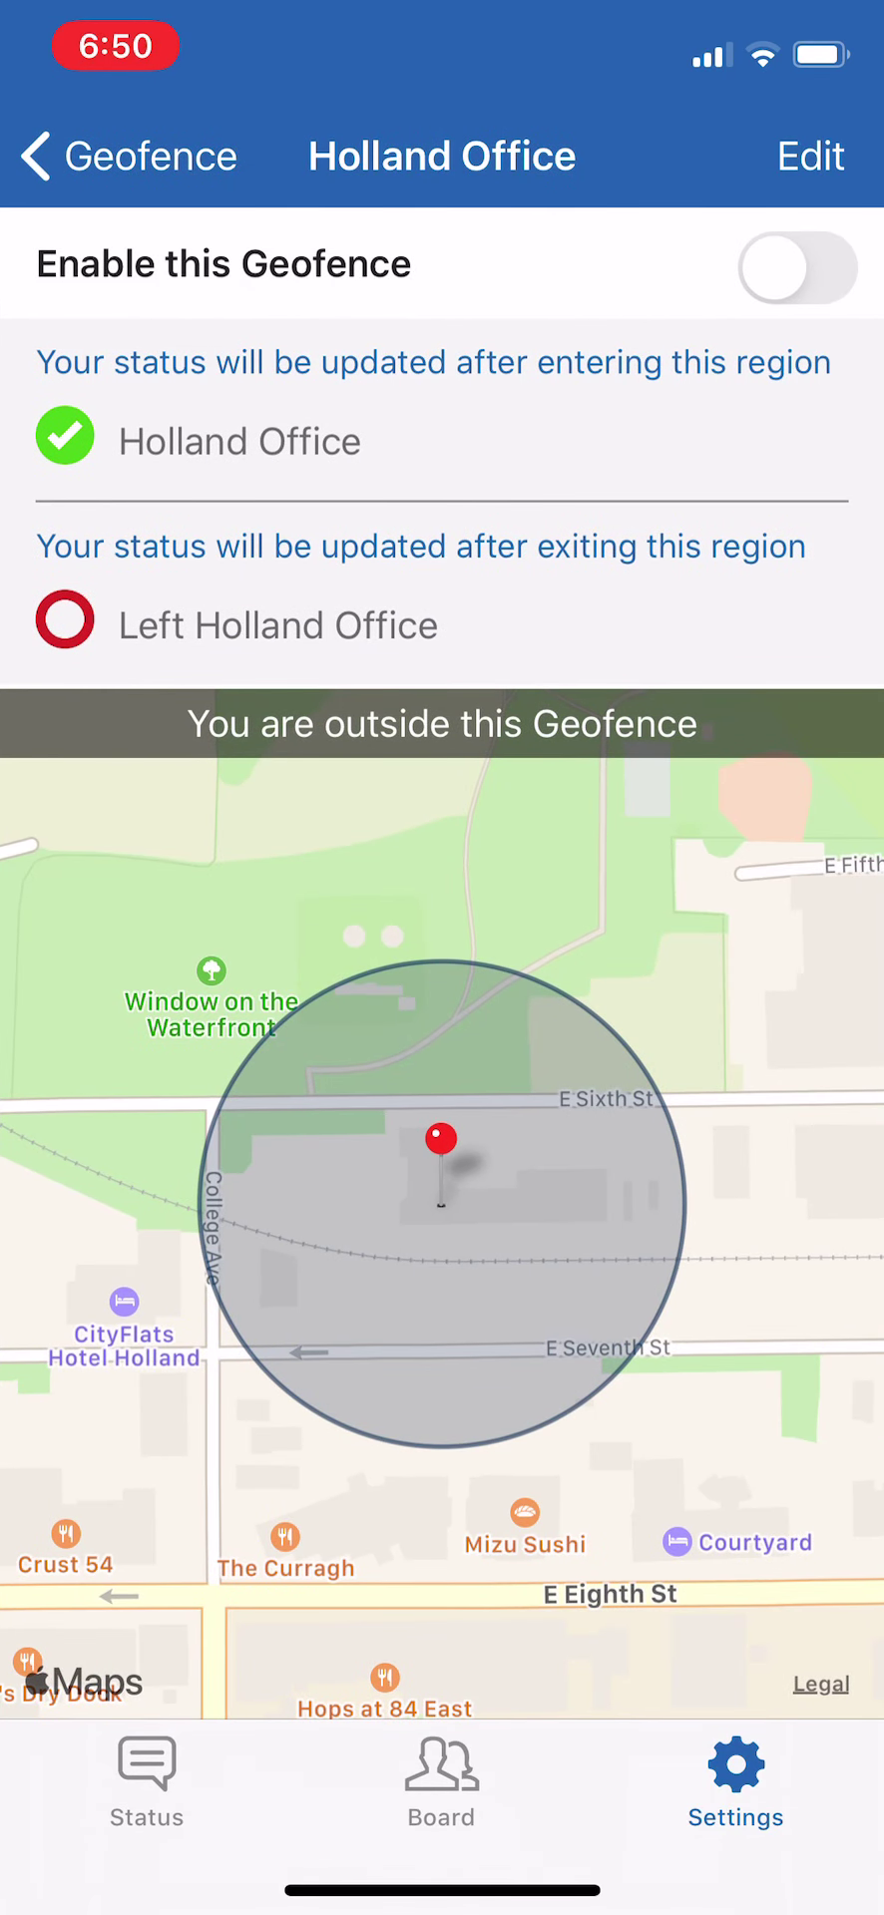
pyautogui.click(797, 267)
pyautogui.click(80, 156)
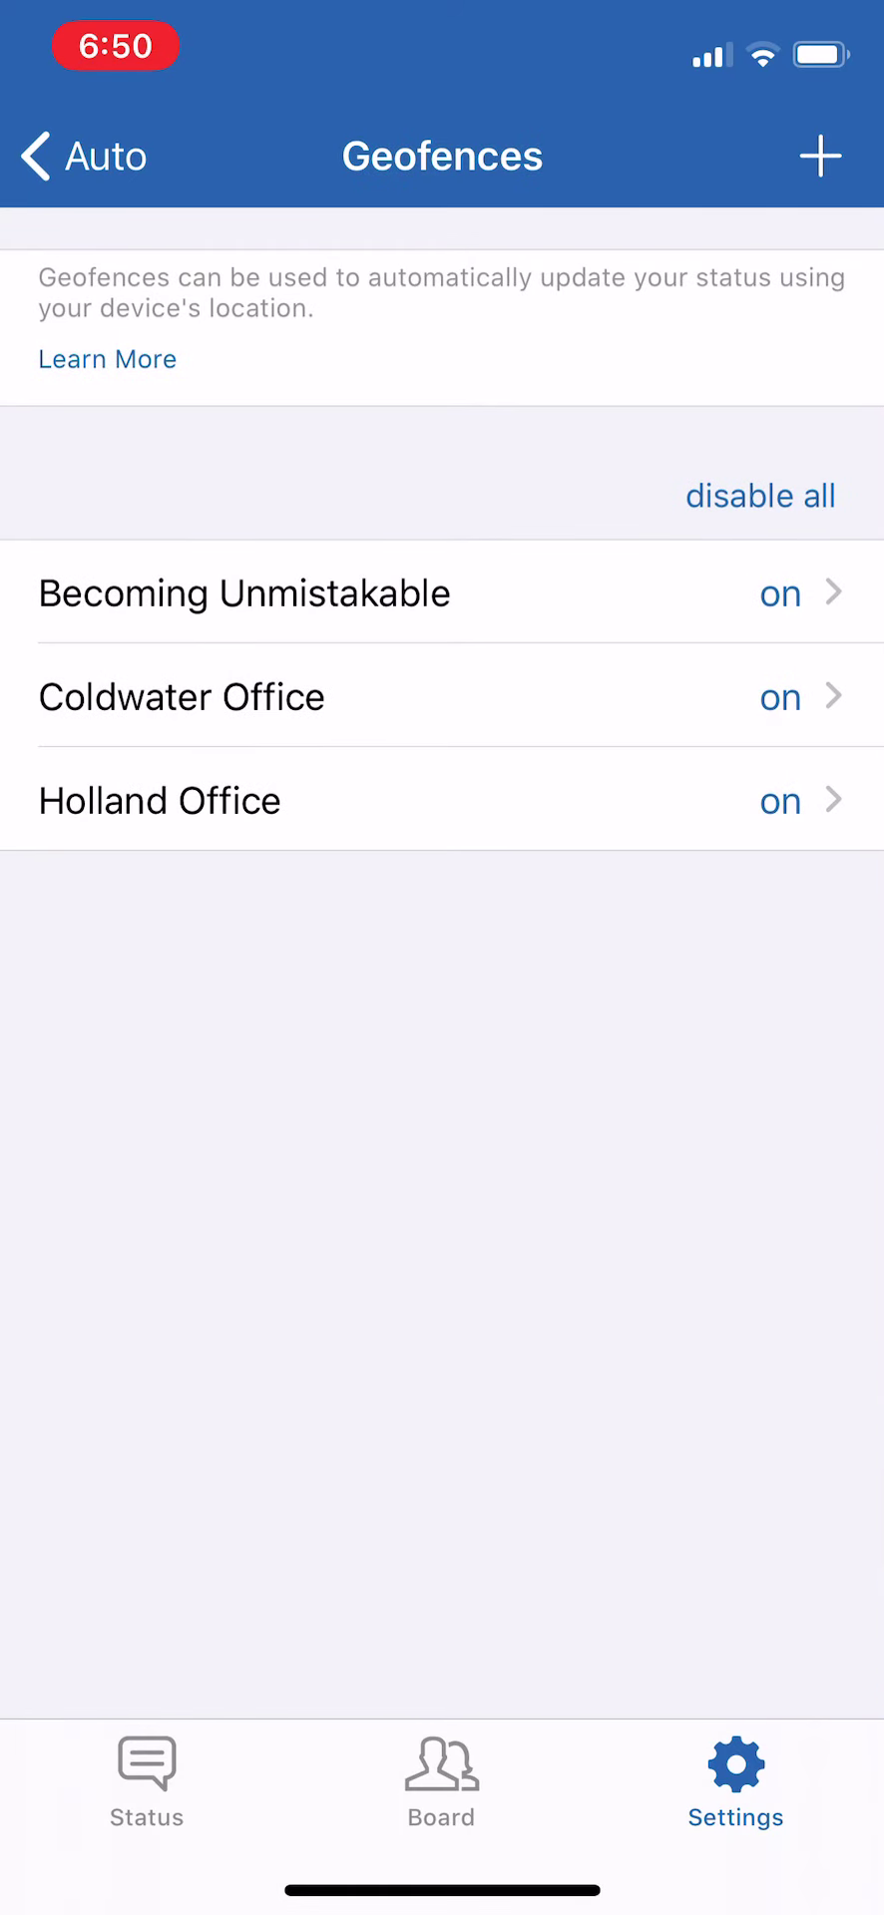
# - Back out of the settings screens to the EV Construction people board
pyautogui.click(80, 157)
pyautogui.click(114, 157)
pyautogui.click(441, 1783)
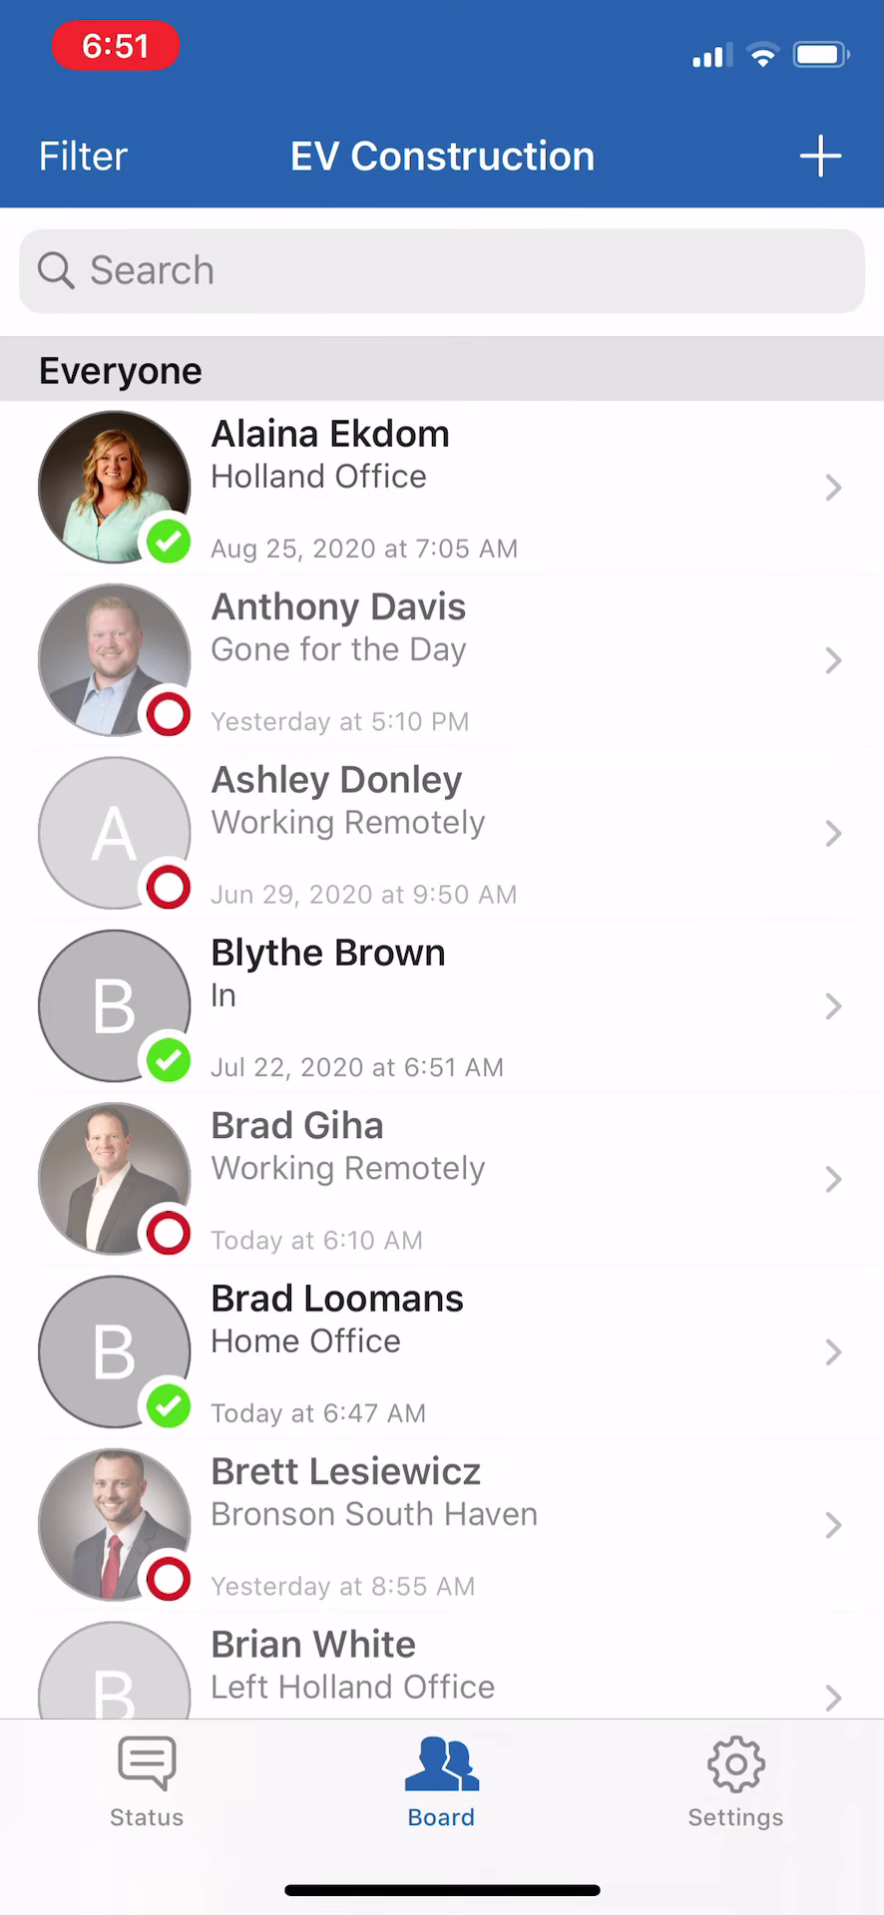
# - Switch to iOS Settings and confirm Simple In/Out's location access is set to Always
pyautogui.moveTo(442, 1890); pyautogui.dragTo(442, 1097)
pyautogui.moveTo(300, 898); pyautogui.dragTo(748, 898)
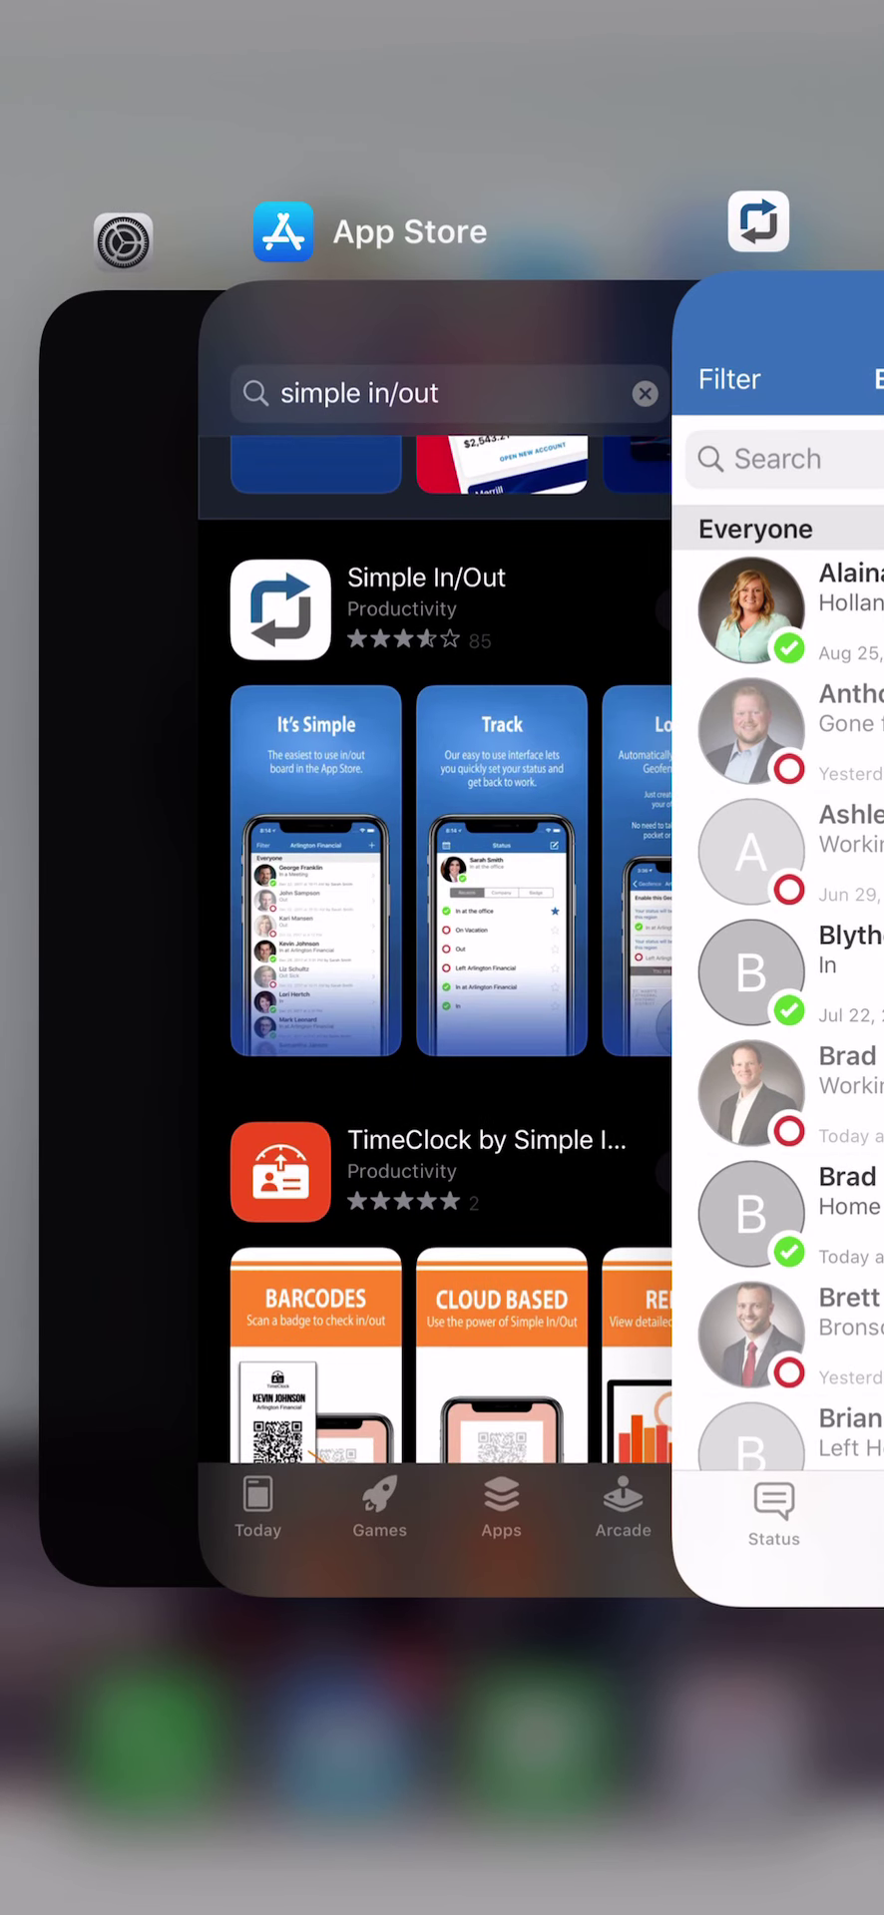
pyautogui.click(119, 898)
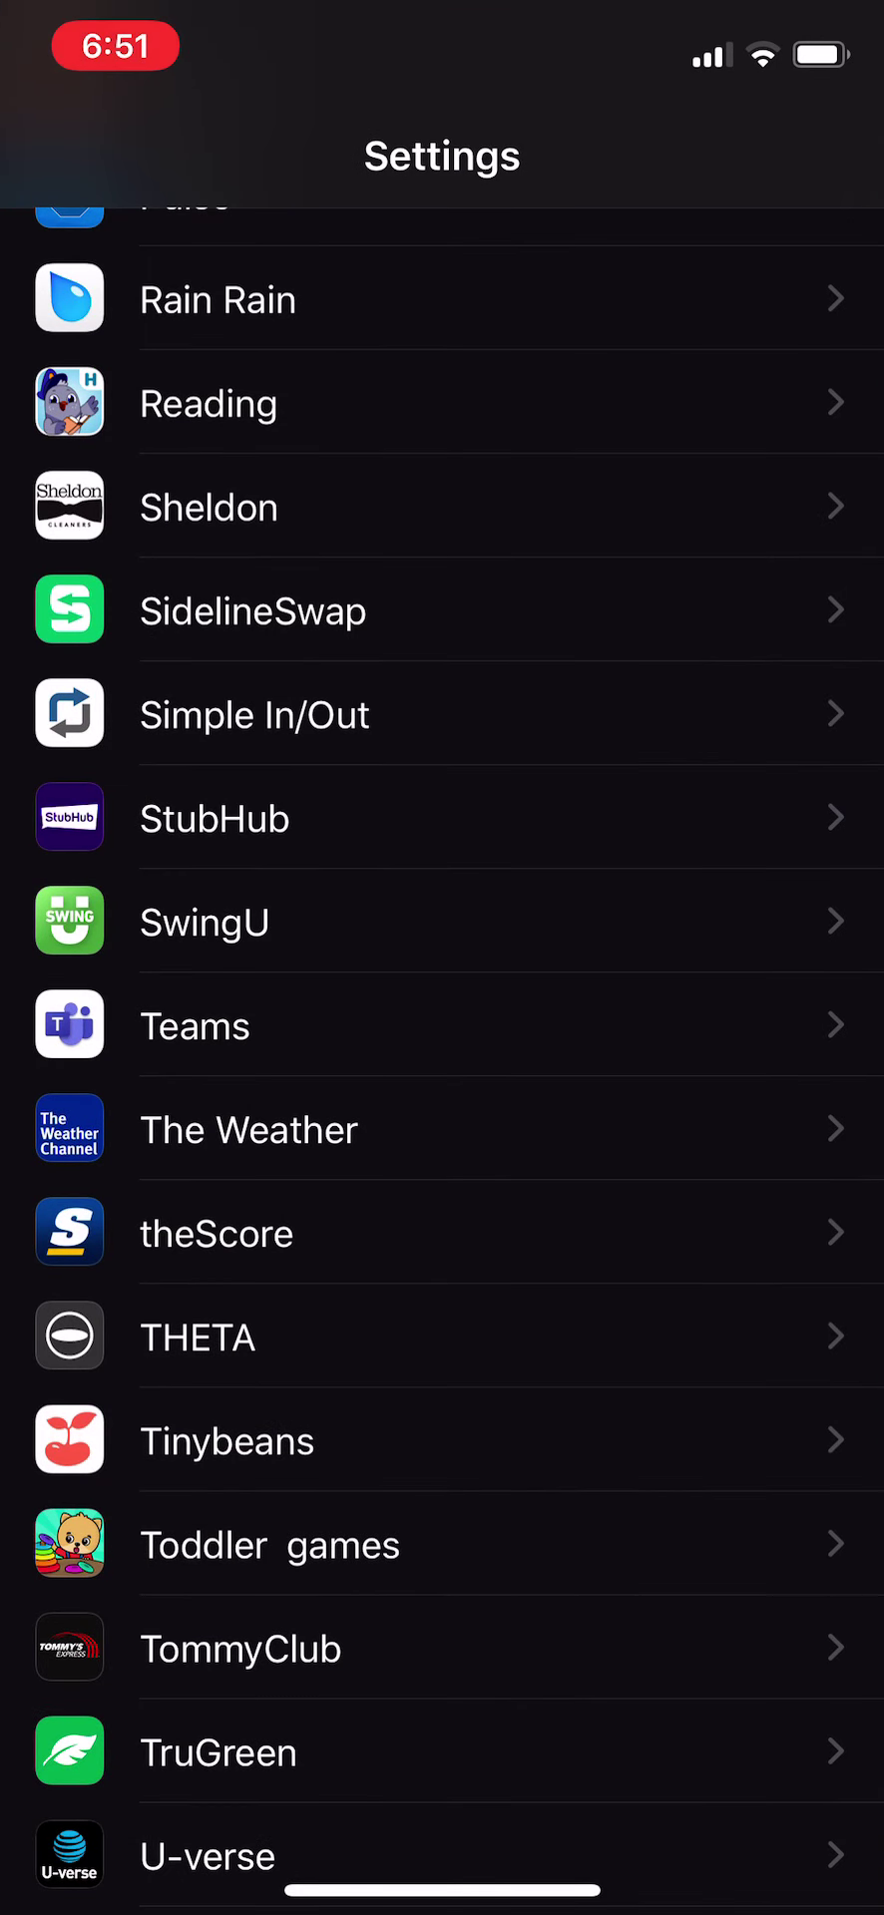
pyautogui.click(254, 714)
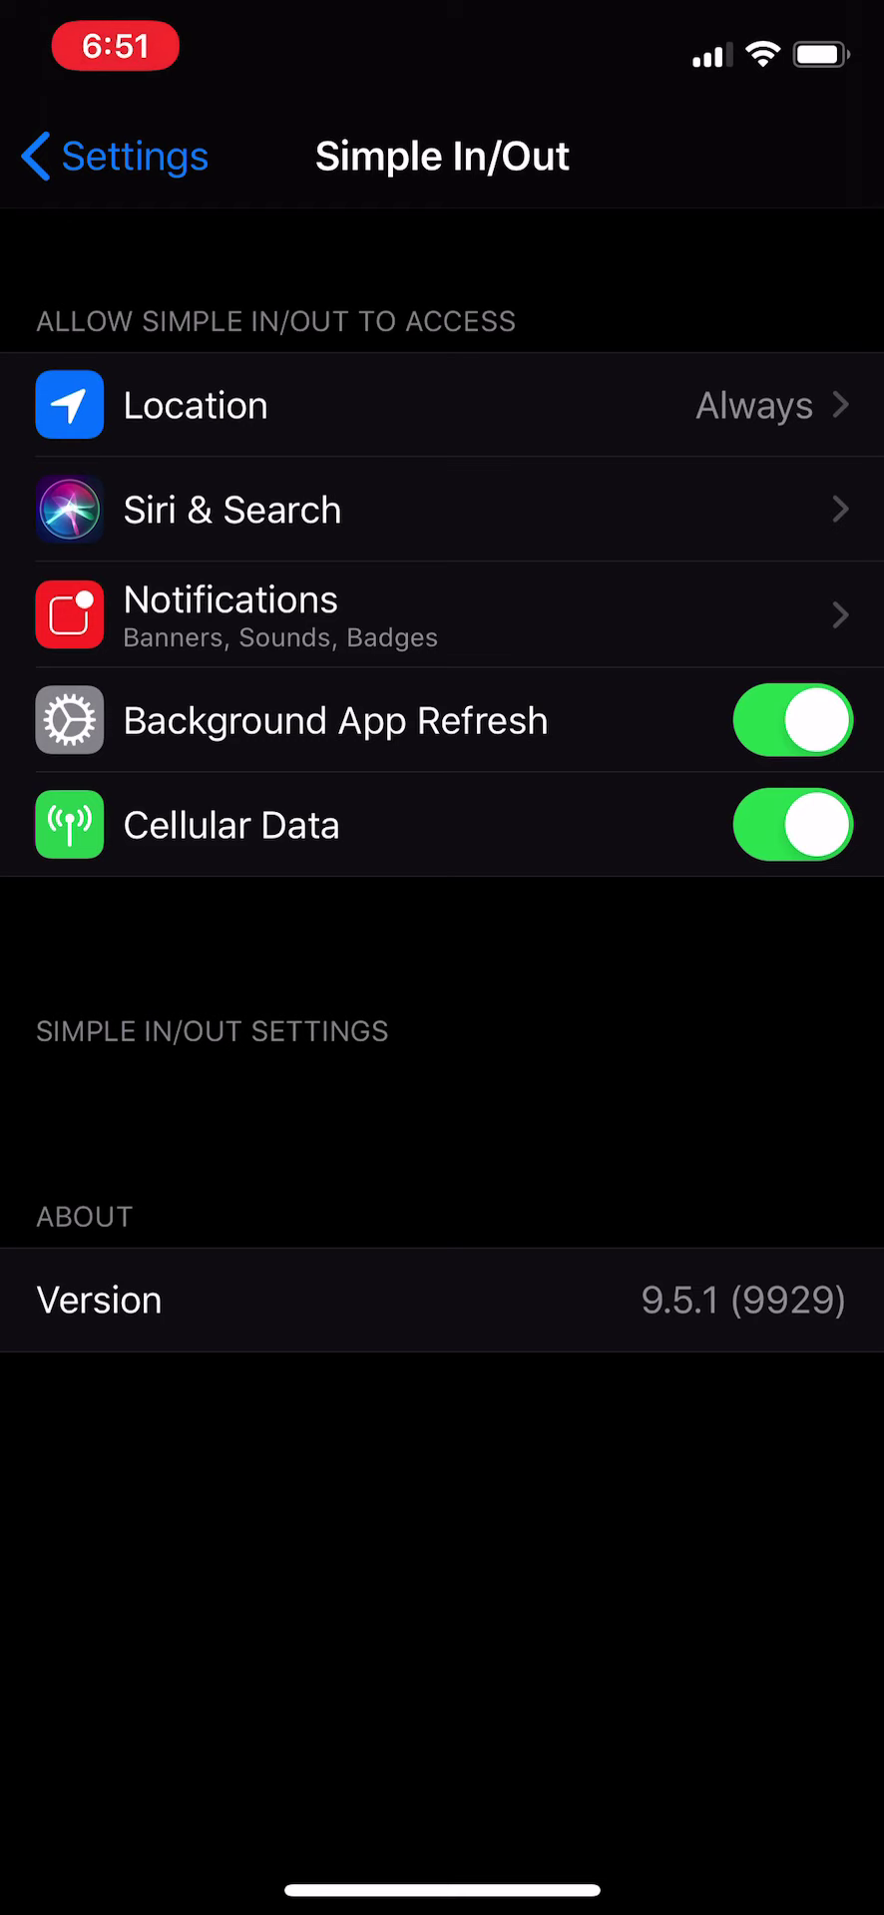
pyautogui.click(299, 405)
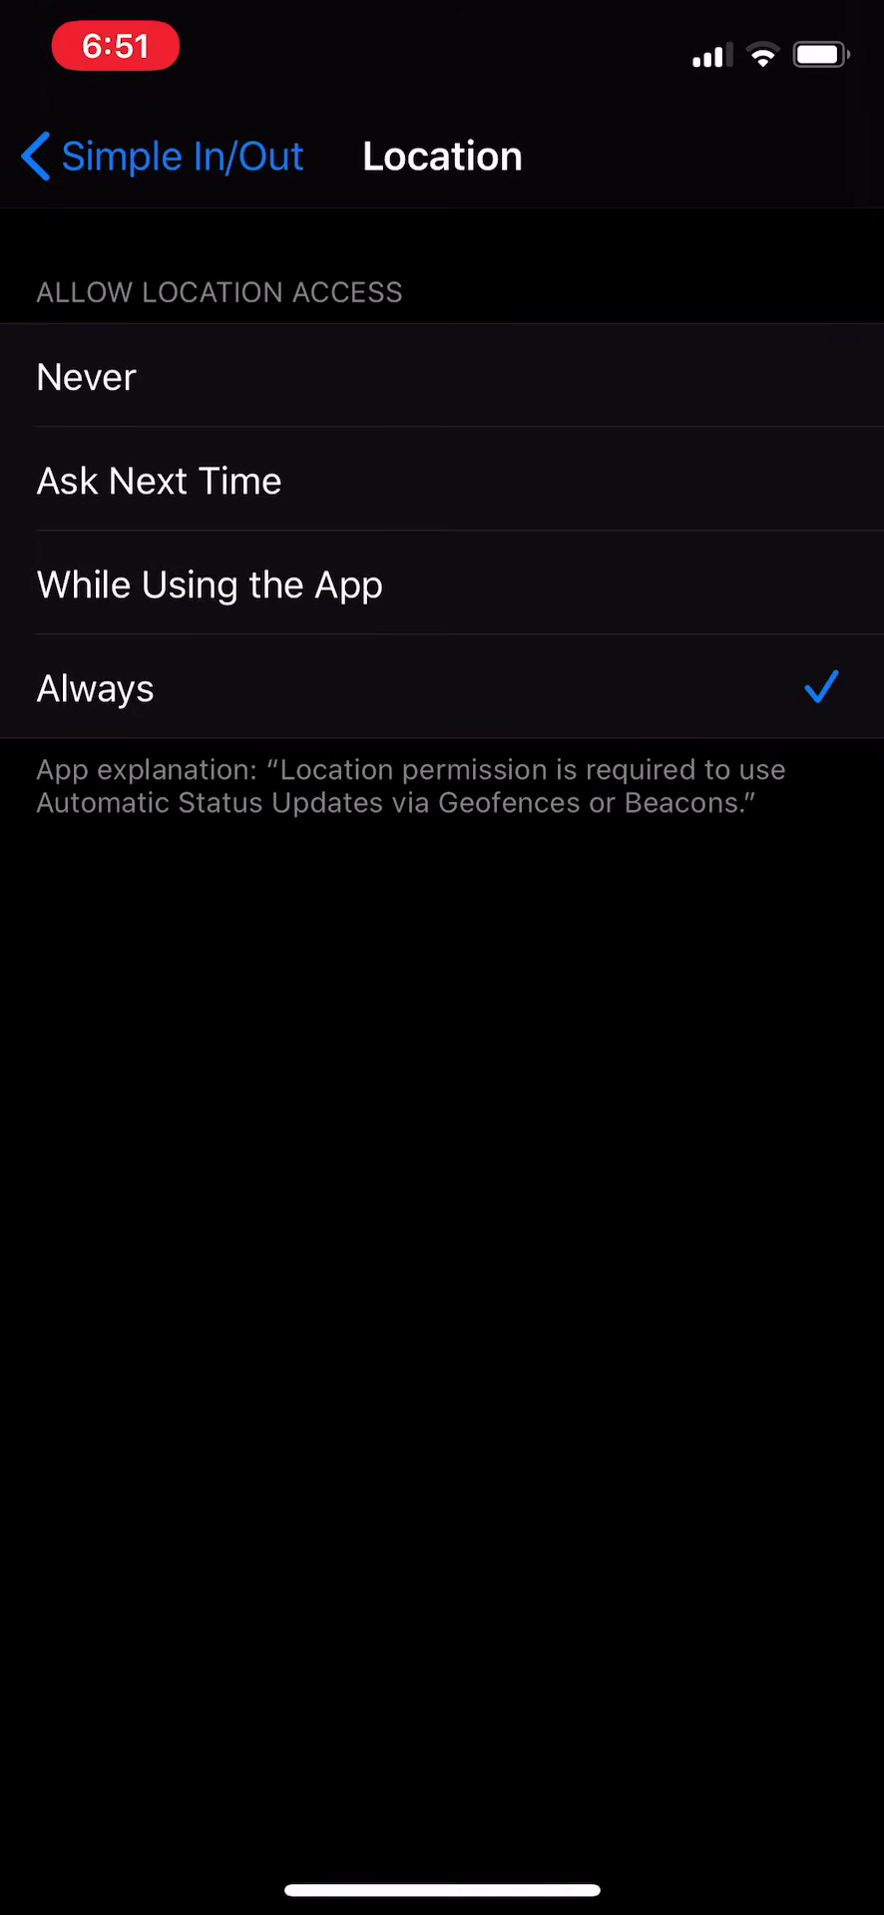
pyautogui.click(110, 157)
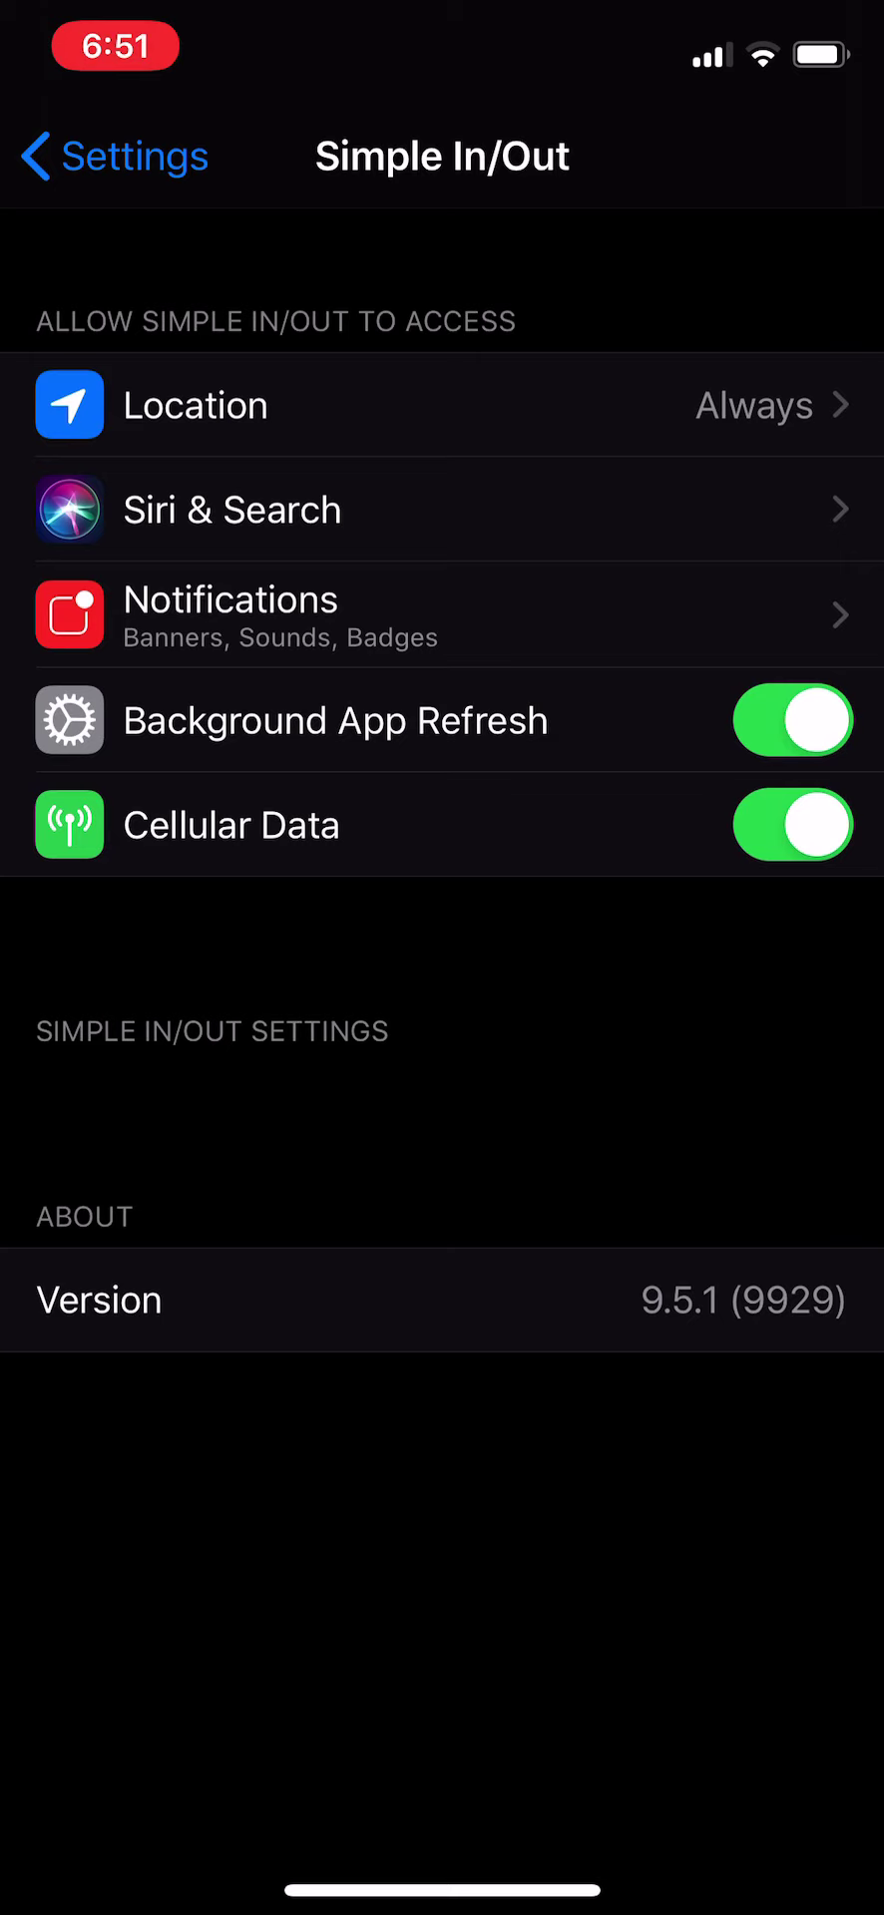
# - Leave Simple In/Out's permission pages and return to the main Settings app list
pyautogui.click(793, 825)
pyautogui.click(115, 157)
# - Glance at the Simple In/Out board, then reopen its permissions page in Settings
pyautogui.moveTo(442, 1891); pyautogui.dragTo(442, 1098)
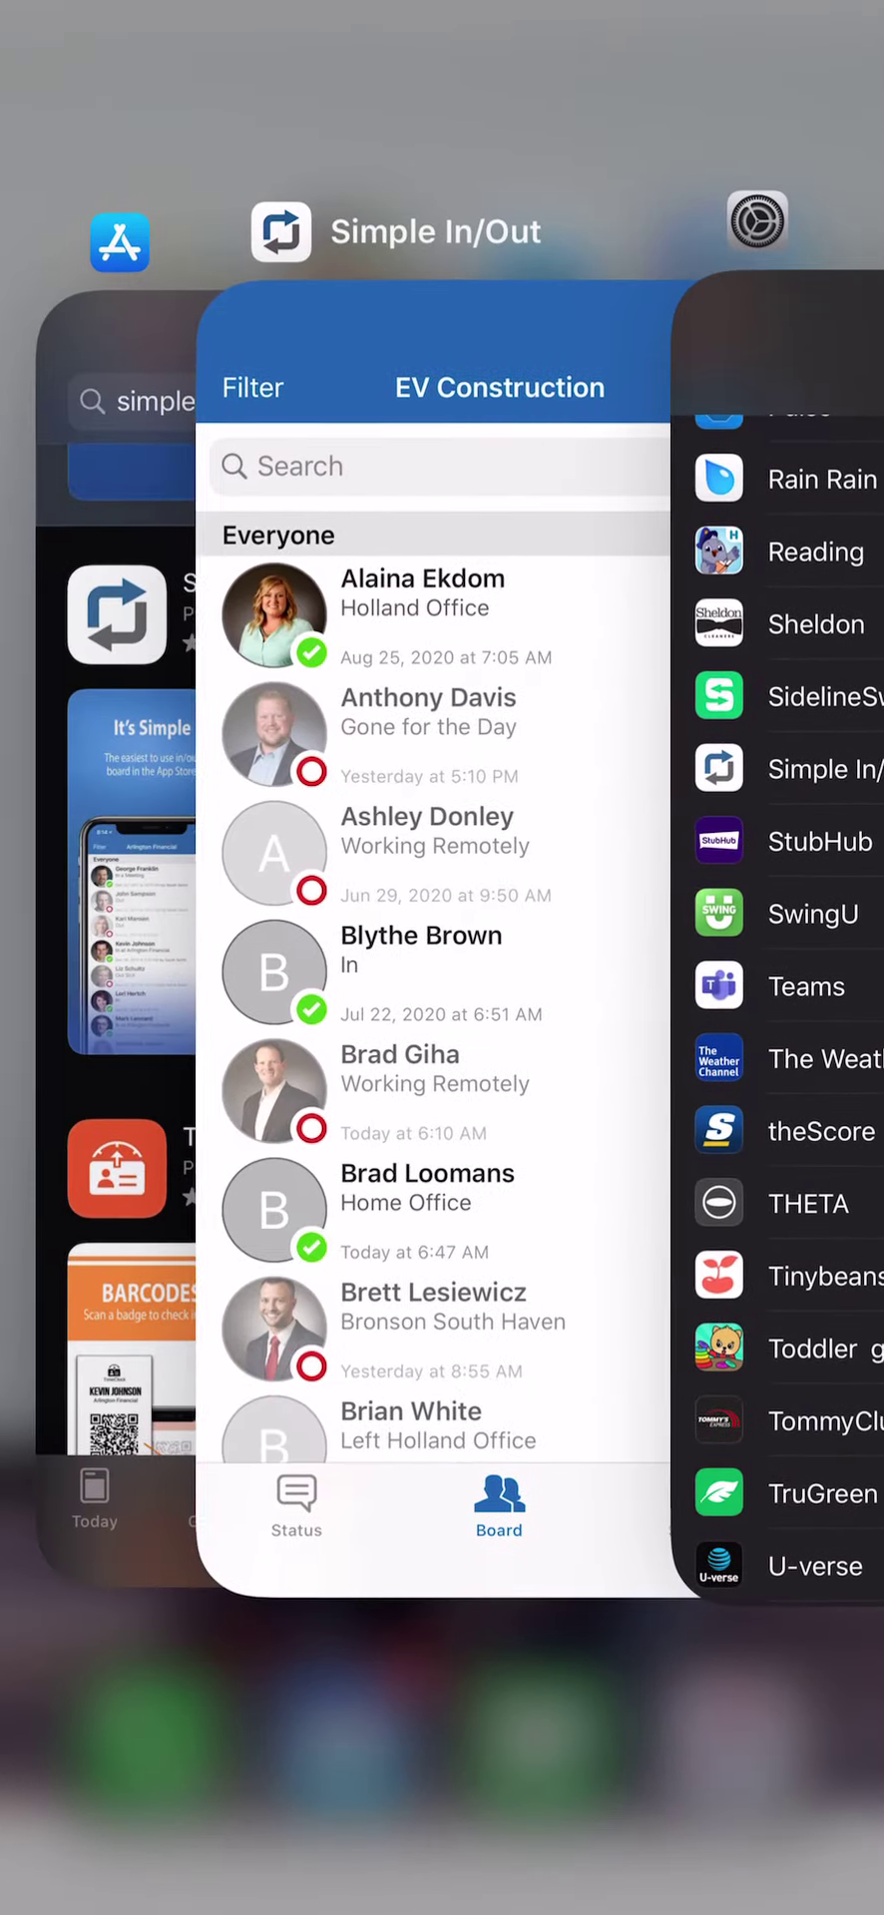
pyautogui.click(441, 938)
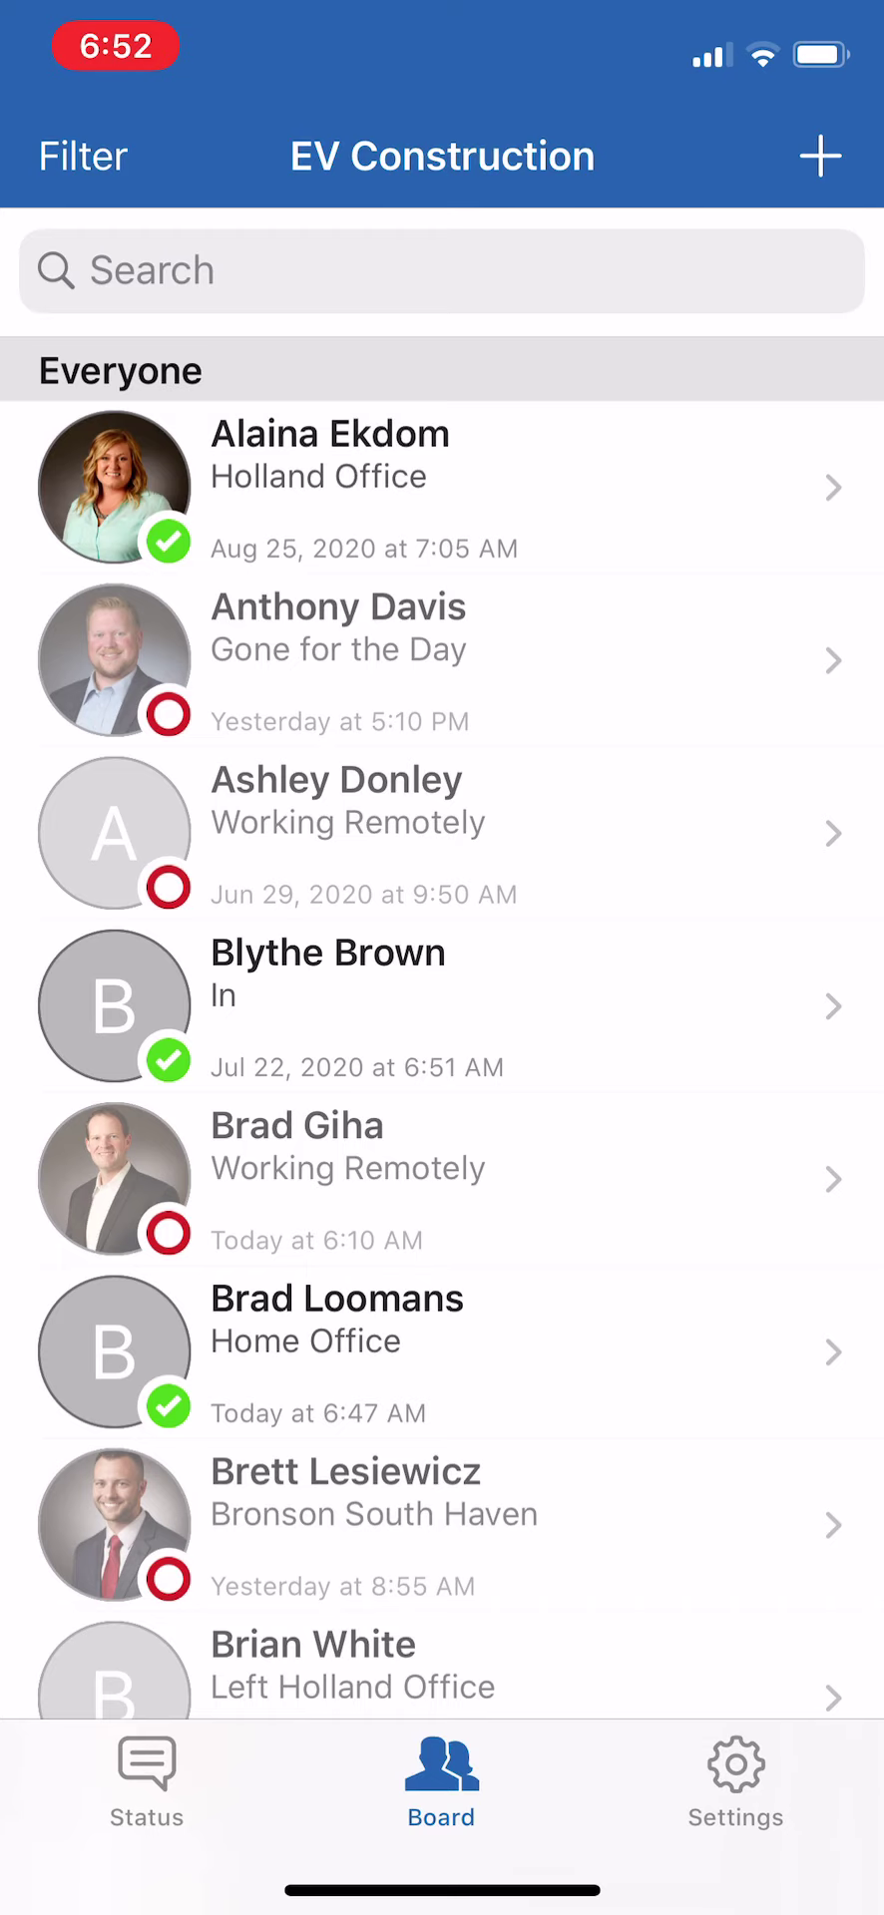
pyautogui.moveTo(442, 1890); pyautogui.dragTo(442, 1097)
pyautogui.moveTo(349, 997); pyautogui.dragTo(698, 998)
pyautogui.click(427, 1067)
pyautogui.click(255, 714)
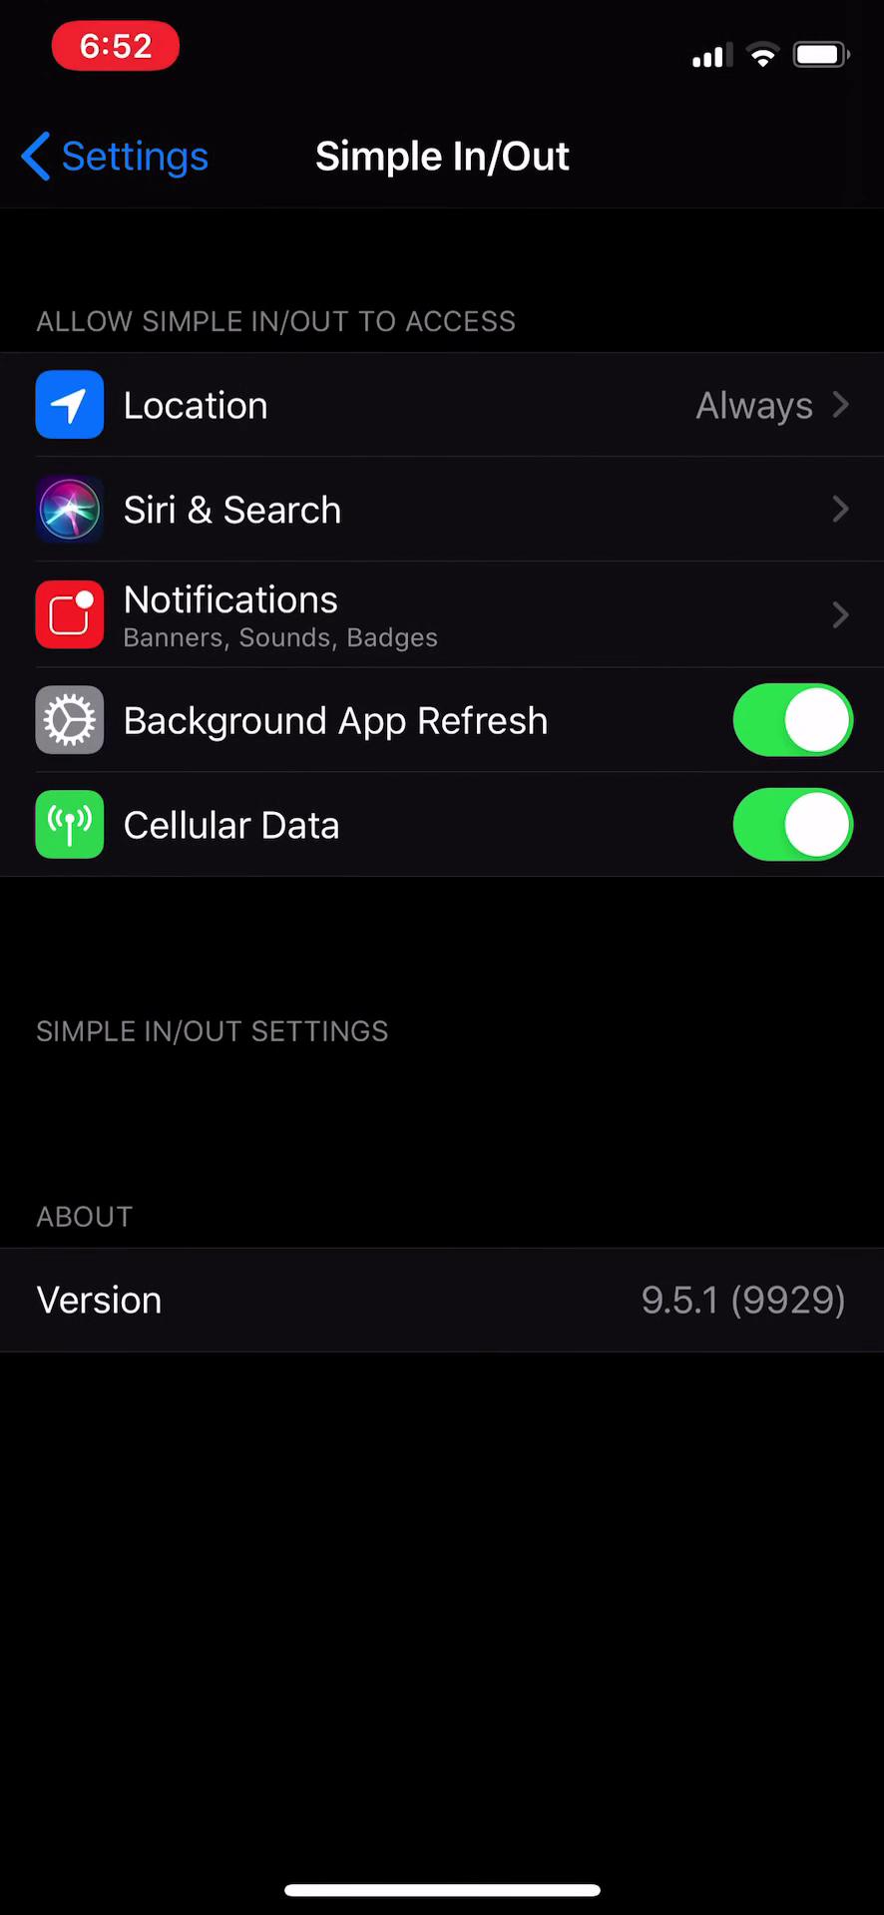
# - Open Simple In/Out's Notifications page, showing notifications, sounds and badges allowed
pyautogui.click(230, 614)
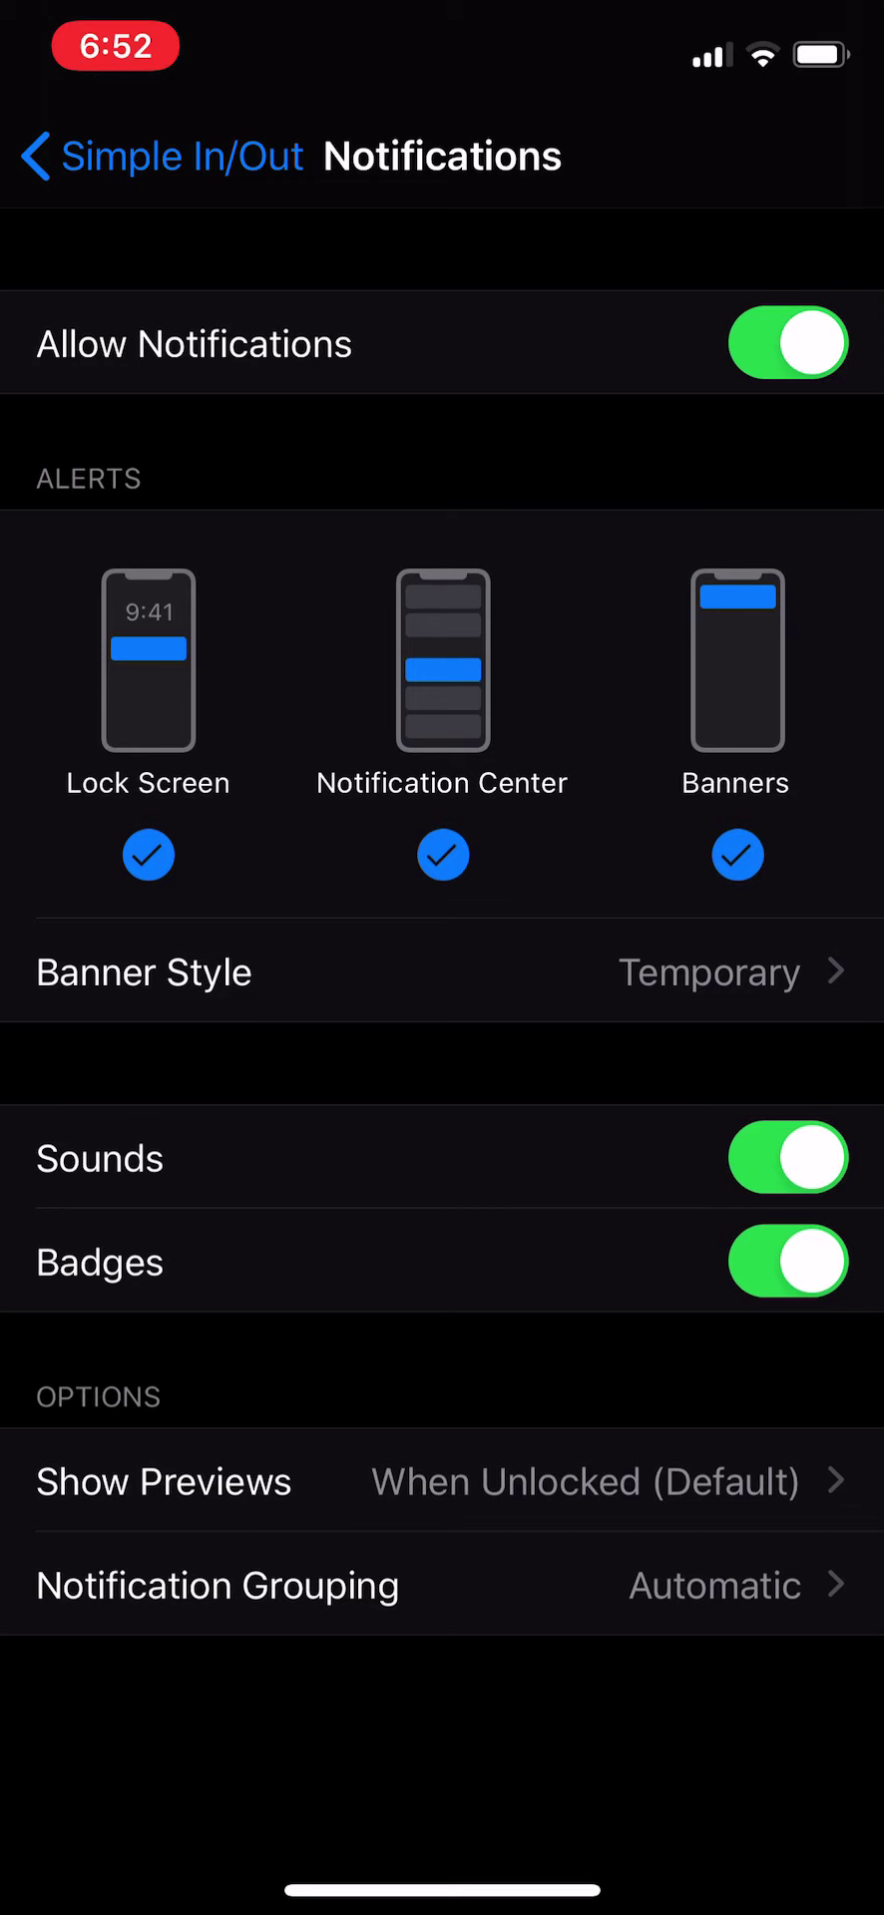